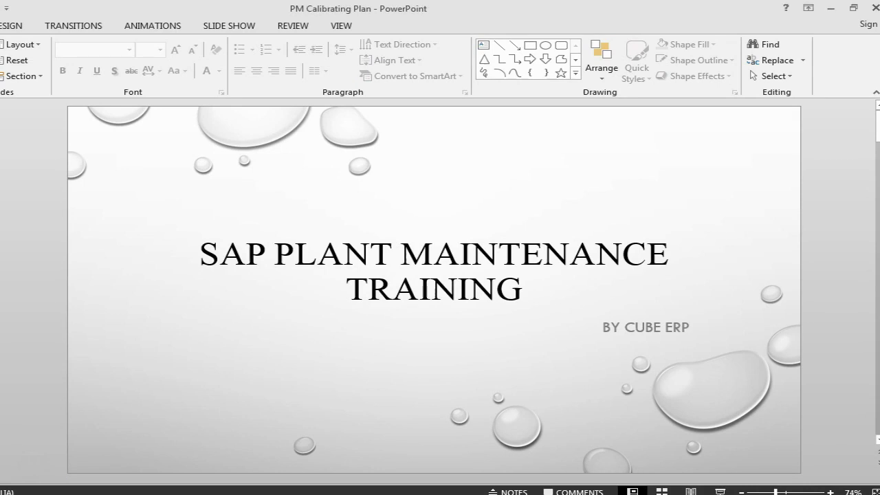
# Review the calibrating plan slides up to Create Master Insp Characteristic, checking the WEIGHTSCALE equipment record in SAP along the way.
pyautogui.press('pagedown')
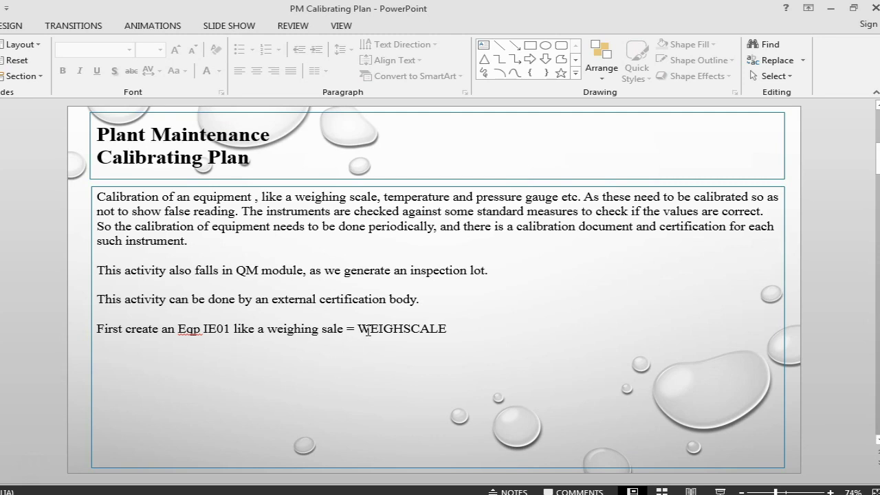
pyautogui.hotkey('alt', 'p')
pyautogui.hotkey('alt', 'p')
pyautogui.hotkey('alt', 'Tab')
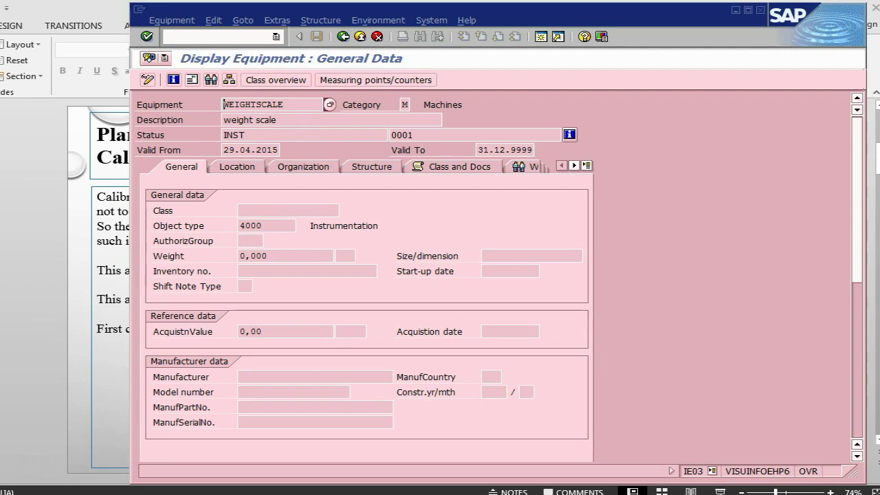
pyautogui.click(103, 279)
pyautogui.scroll(-3, 478, 314)
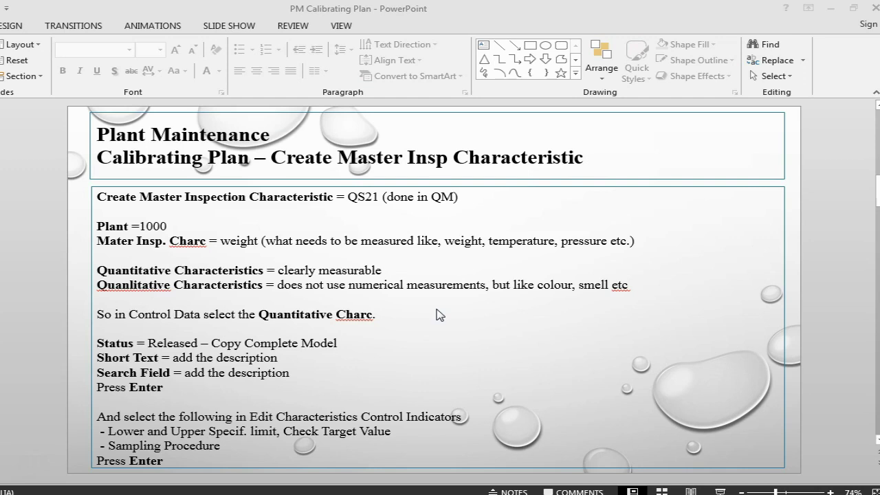
# Switch to SAP and open transaction QS21 for creating a master inspection characteristic.
pyautogui.hotkey('alt', 'Tab')
pyautogui.hotkey('alt', 'Tab')
pyautogui.press('Tab')
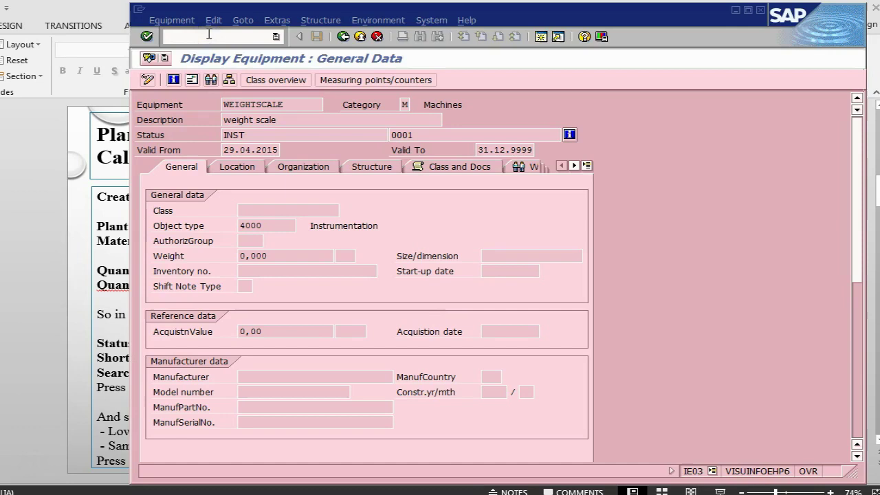
pyautogui.click(209, 34)
pyautogui.write('/n')
pyautogui.write('migo')
pyautogui.press('Return')
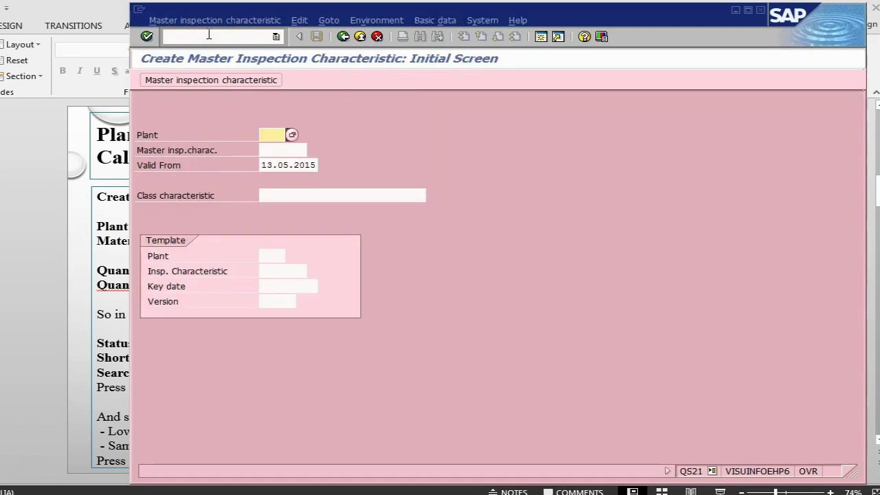
# Enter plant 1000 and master inspection characteristic WEIGHT2, and continue to the characteristic's general data.
pyautogui.write('1000')
pyautogui.press('Tab')
pyautogui.hotkey('alt', 'Tab')
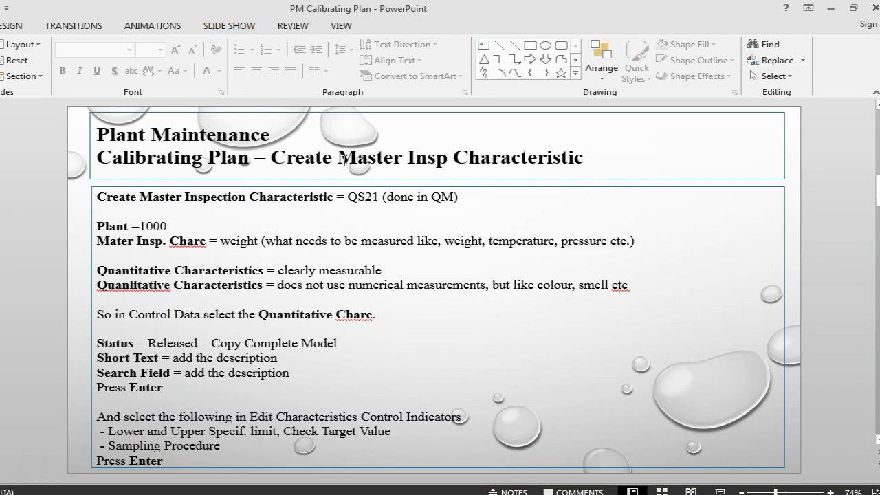
pyautogui.hotkey('alt', 'Tab')
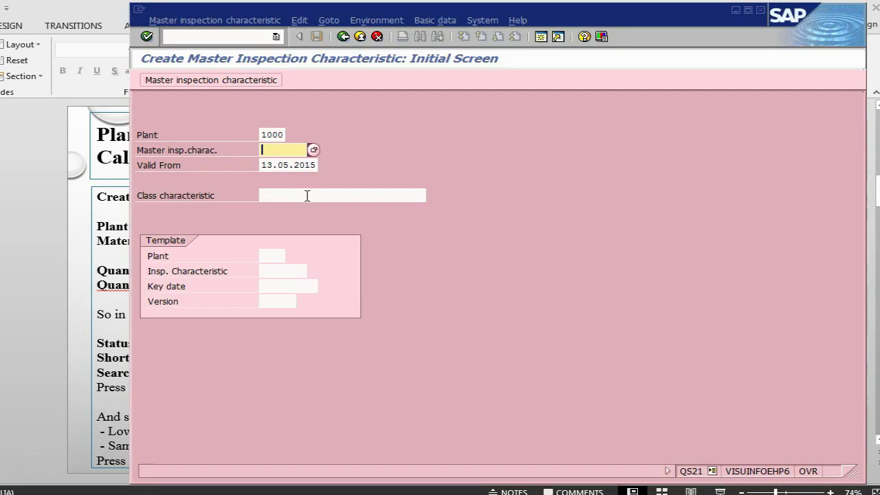
pyautogui.write('w')
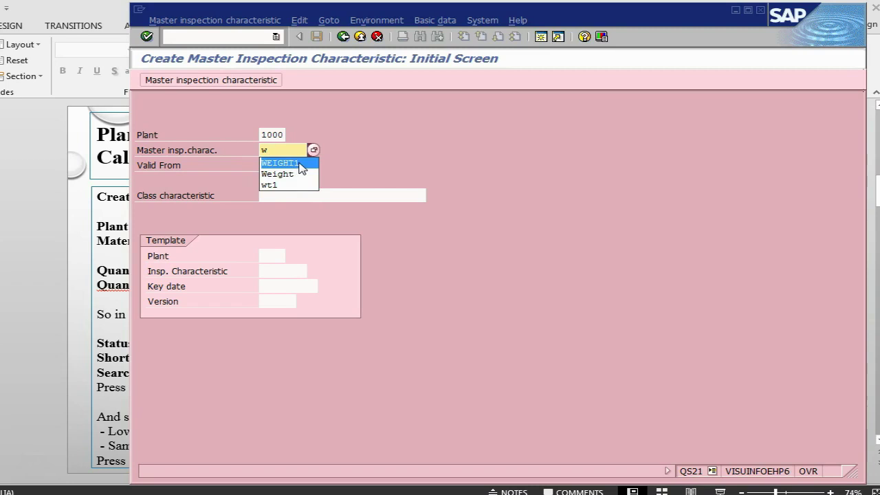
pyautogui.click(297, 163)
pyautogui.click(297, 150)
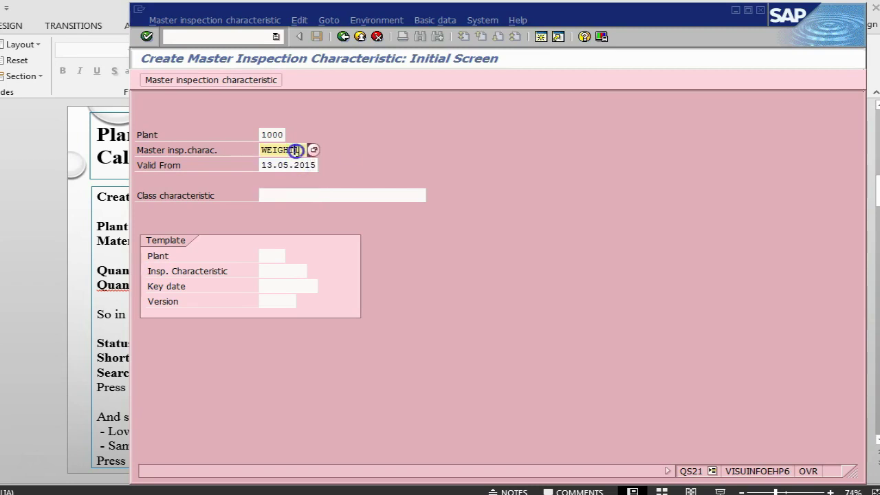
pyautogui.write('2')
pyautogui.hotkey('alt', 'Tab')
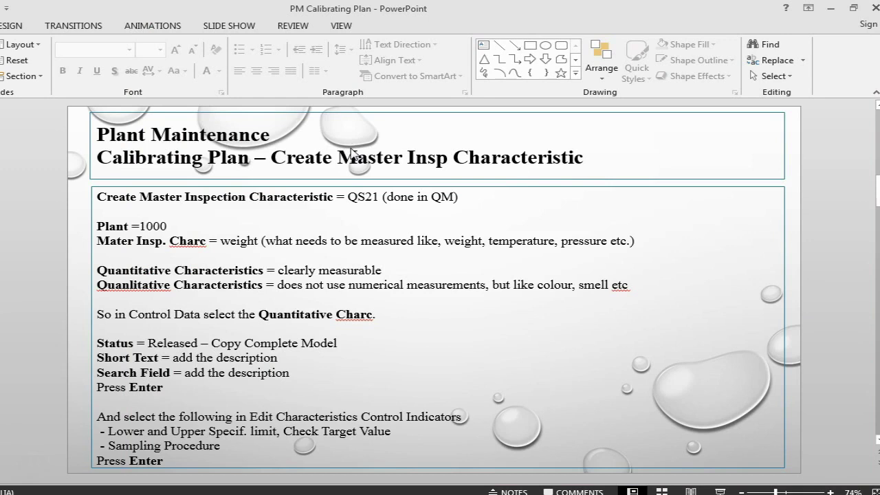
pyautogui.hotkey('alt', 'Tab')
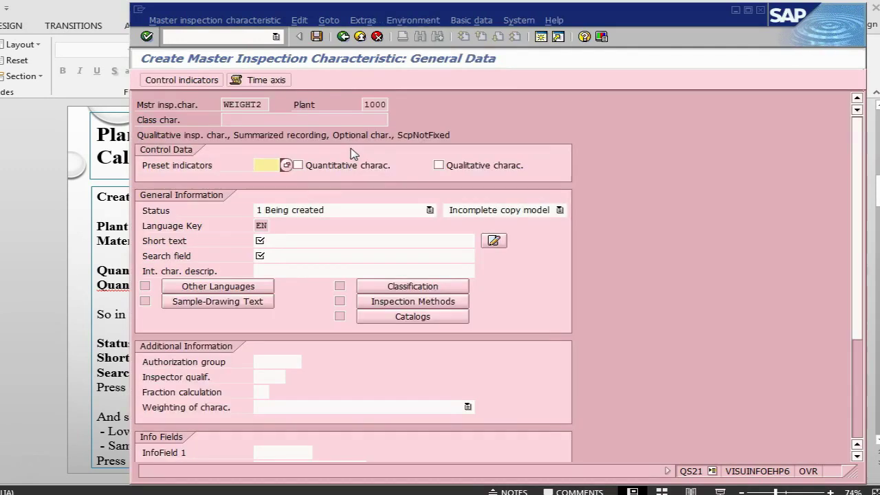
# Enter the short text "weight char for weight scale" and the search field value "weightscale" for the characteristic.
pyautogui.click(340, 244)
pyautogui.hotkey('alt', 'Tab')
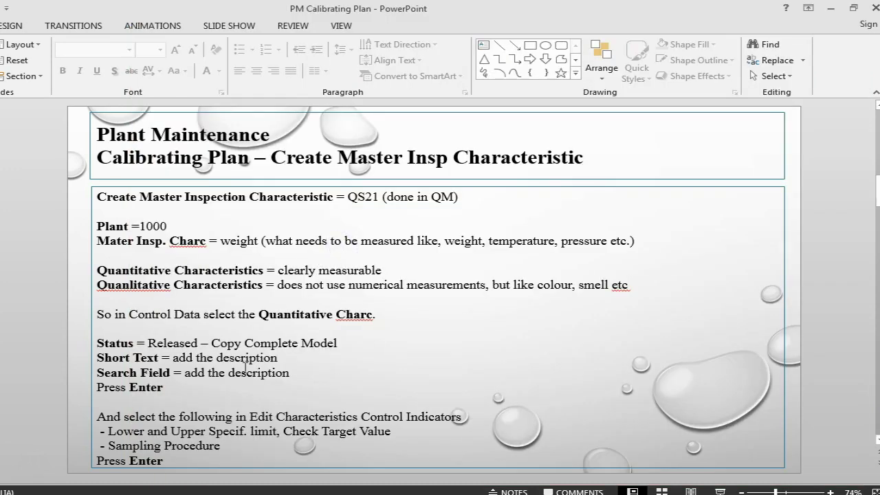
pyautogui.hotkey('alt', 'Tab')
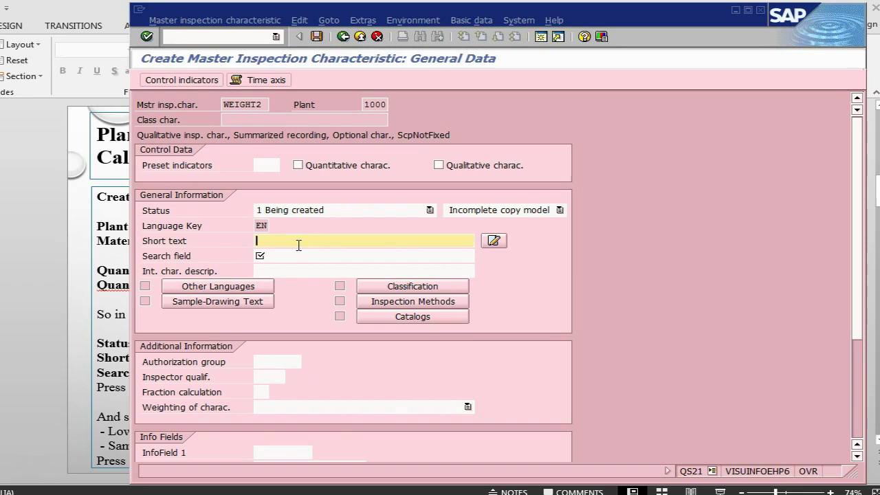
pyautogui.write('weight')
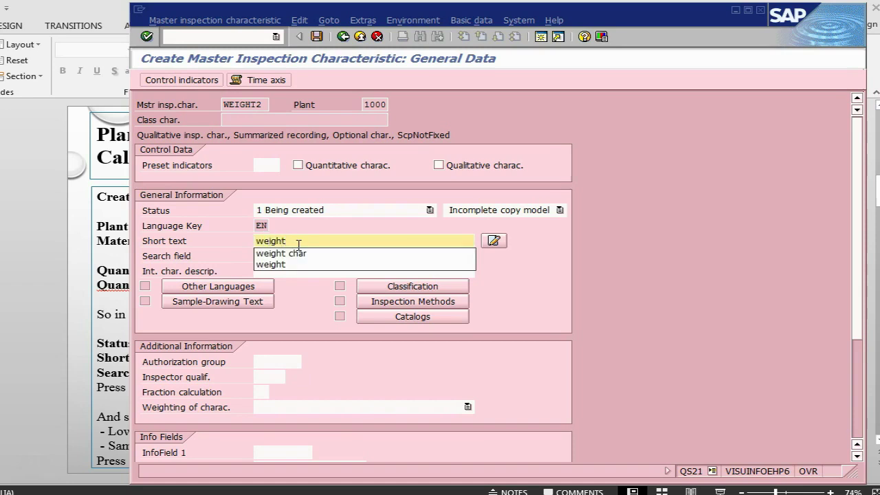
pyautogui.write(' char ')
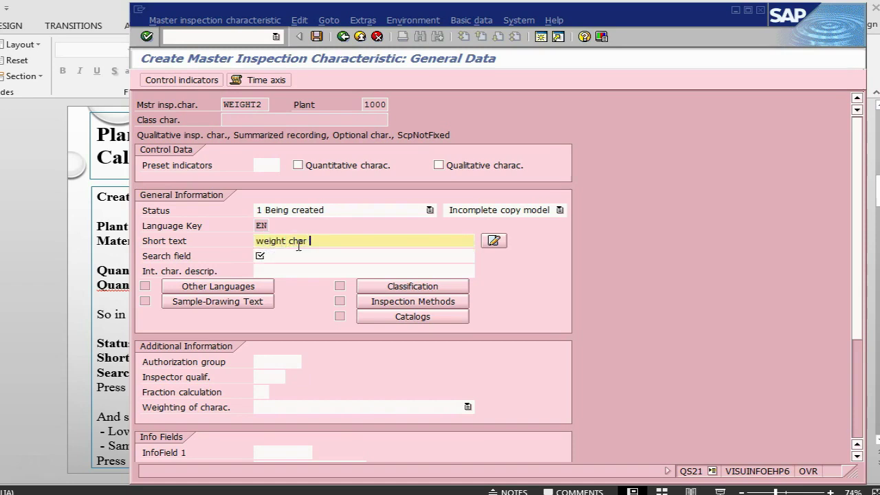
pyautogui.write('for weight scale')
pyautogui.press('Tab')
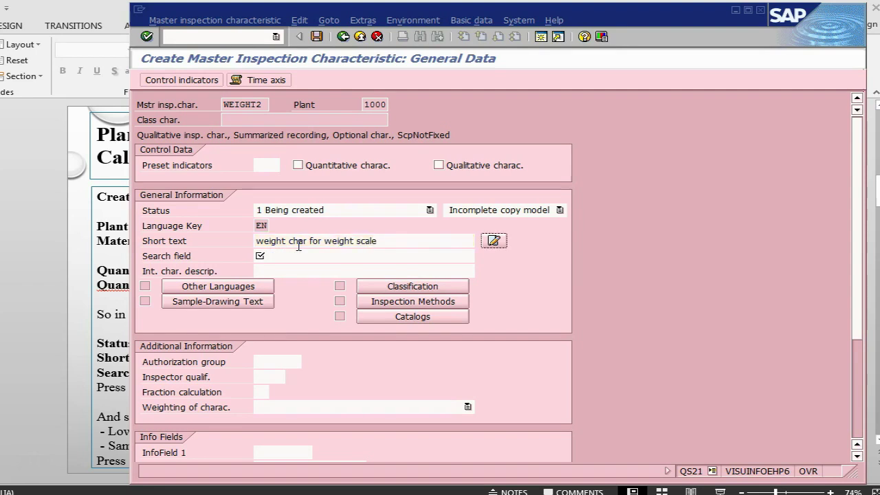
pyautogui.click(283, 255)
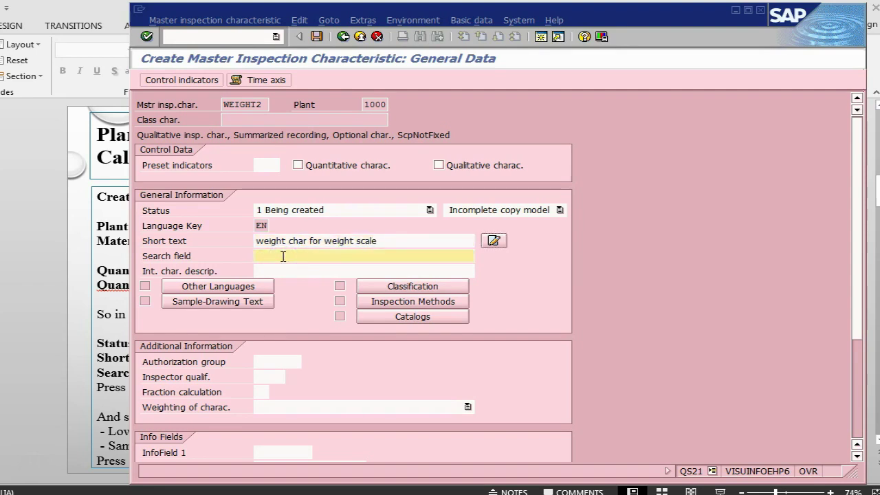
pyautogui.write('weigh')
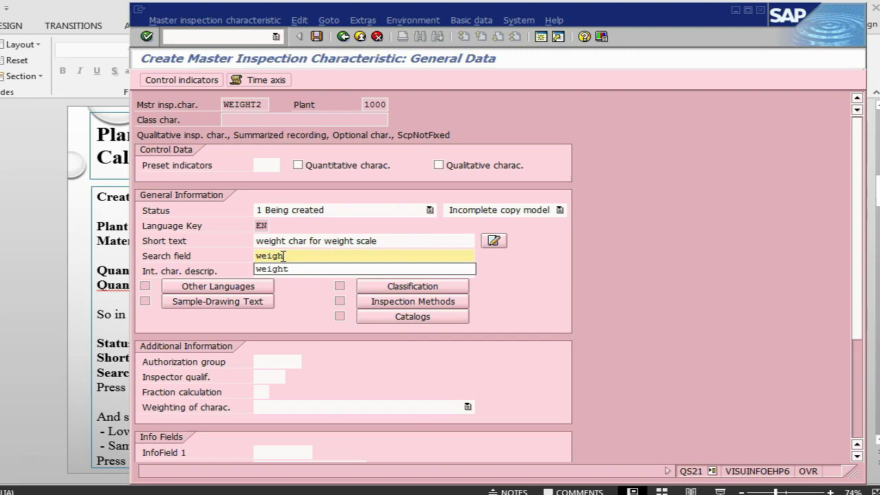
pyautogui.write('tsca')
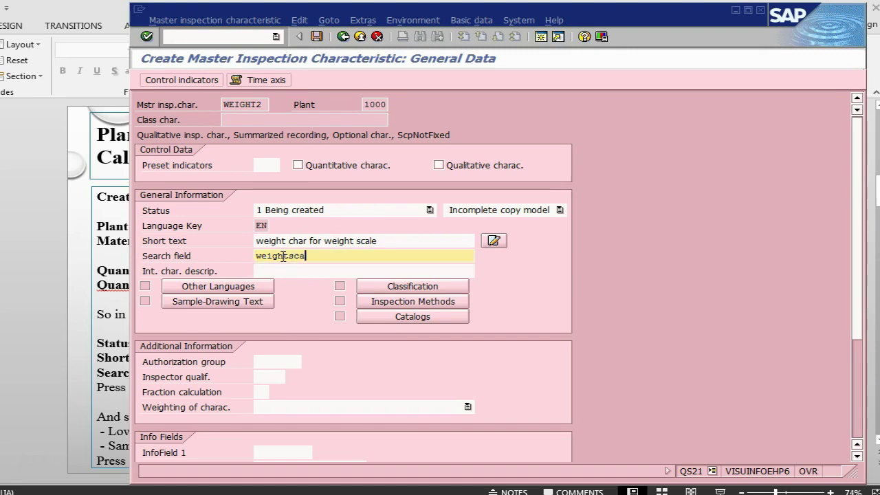
pyautogui.write('le')
# Mark the characteristic as quantitative and set its status to 2 Released with 1 Complete copy model.
pyautogui.click(298, 166)
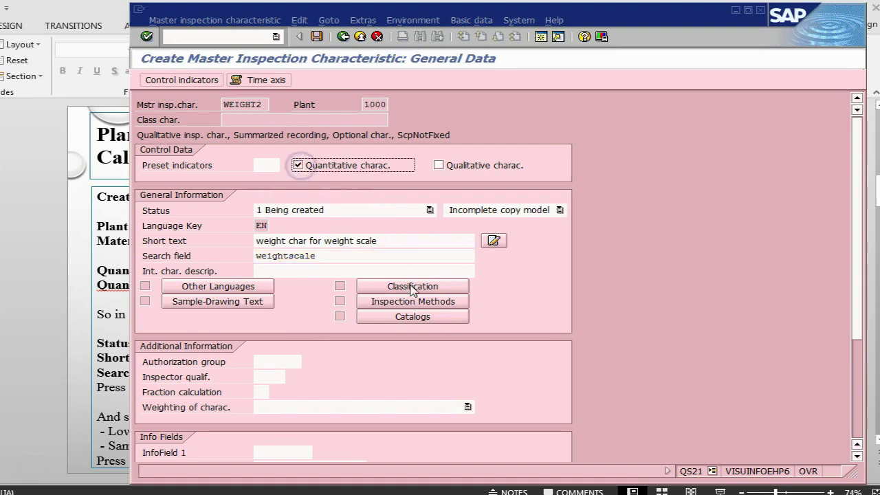
pyautogui.click(429, 210)
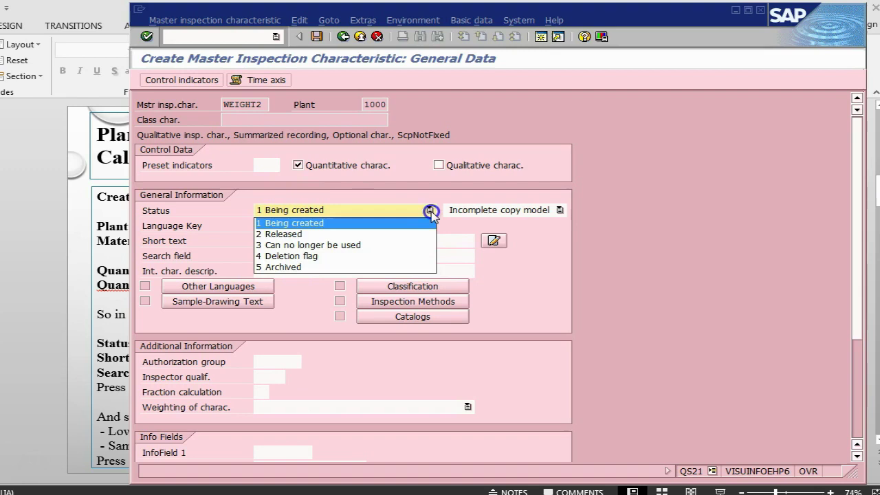
pyautogui.click(404, 234)
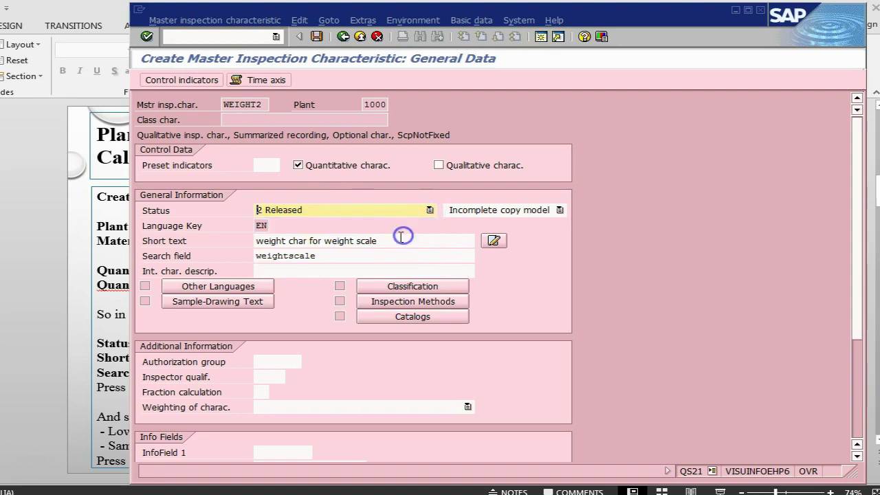
pyautogui.click(559, 210)
pyautogui.click(557, 235)
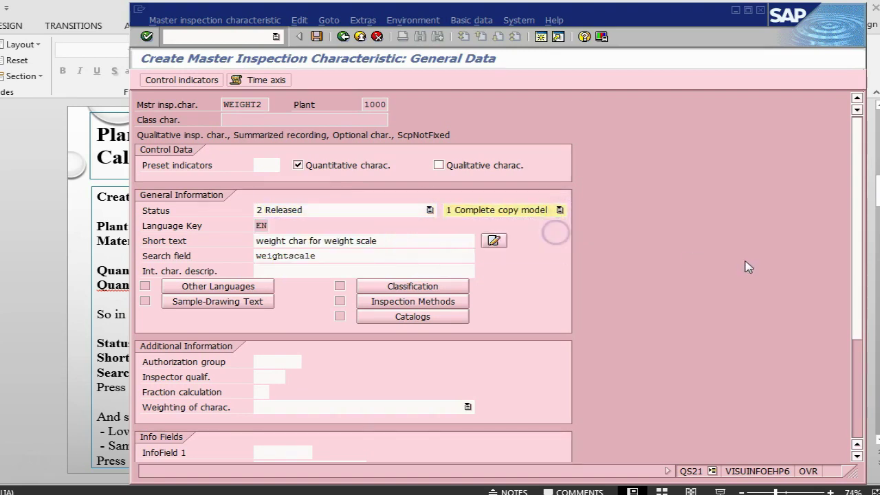
pyautogui.hotkey('alt', 'Tab')
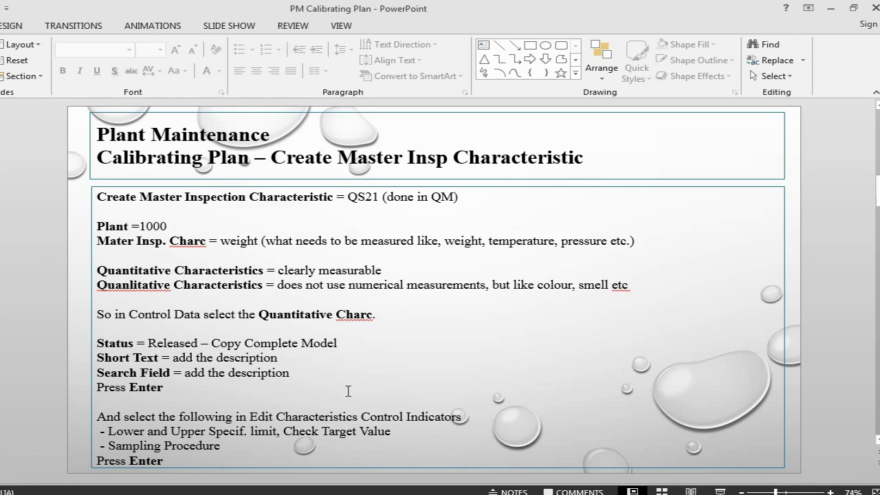
pyautogui.hotkey('alt', 'Tab')
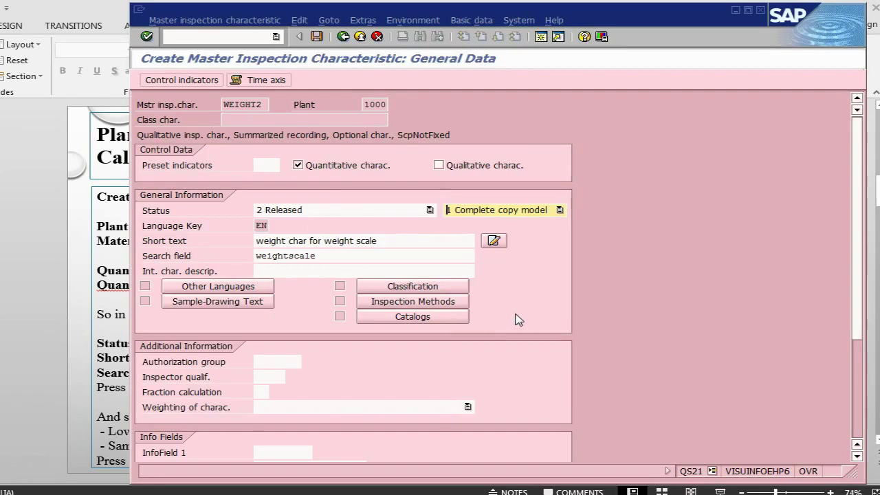
# Enable the lower specification limit, upper specification limit and target value check, and accept the remaining control indicators unchanged.
pyautogui.press('Return')
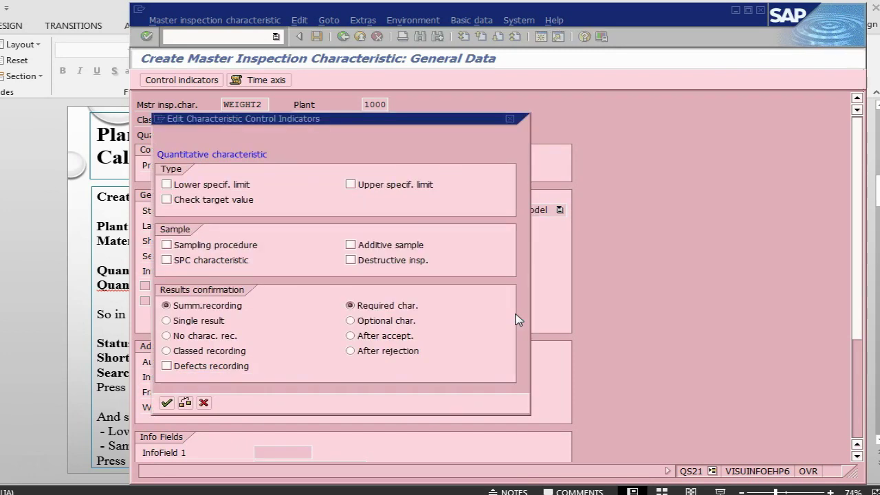
pyautogui.moveTo(391, 116); pyautogui.dragTo(581, 113)
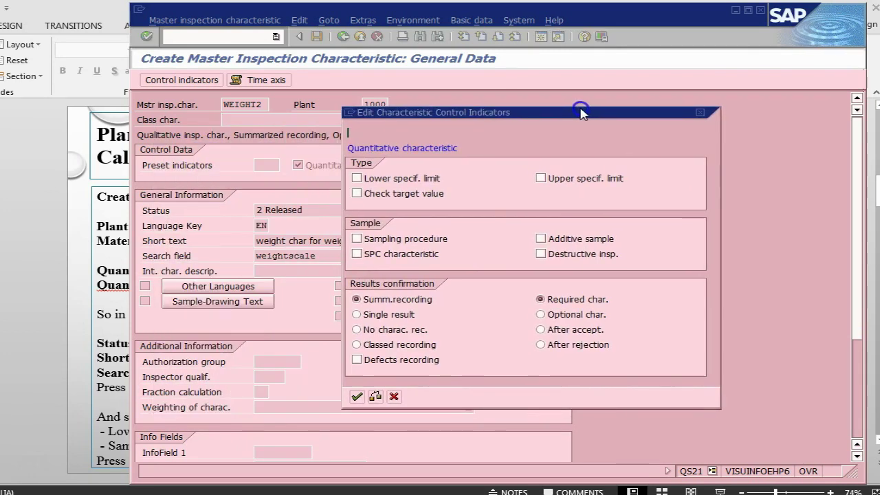
pyautogui.hotkey('alt', 'Tab')
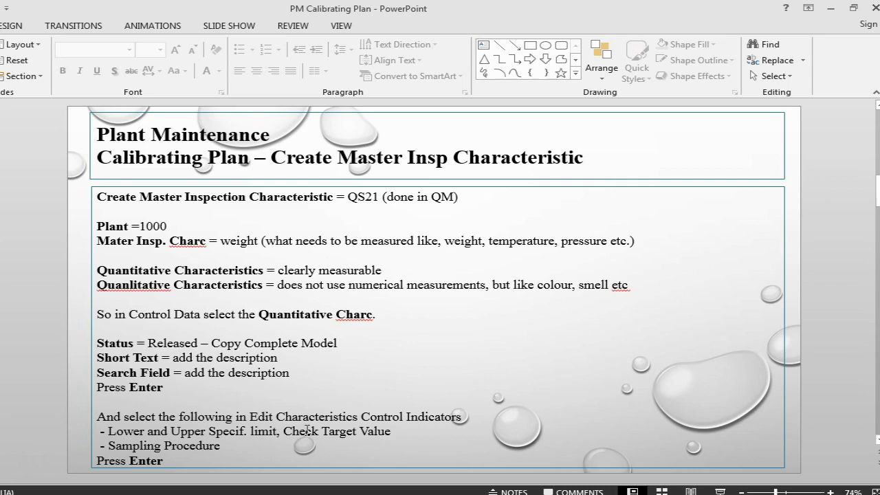
pyautogui.hotkey('alt', 'Tab')
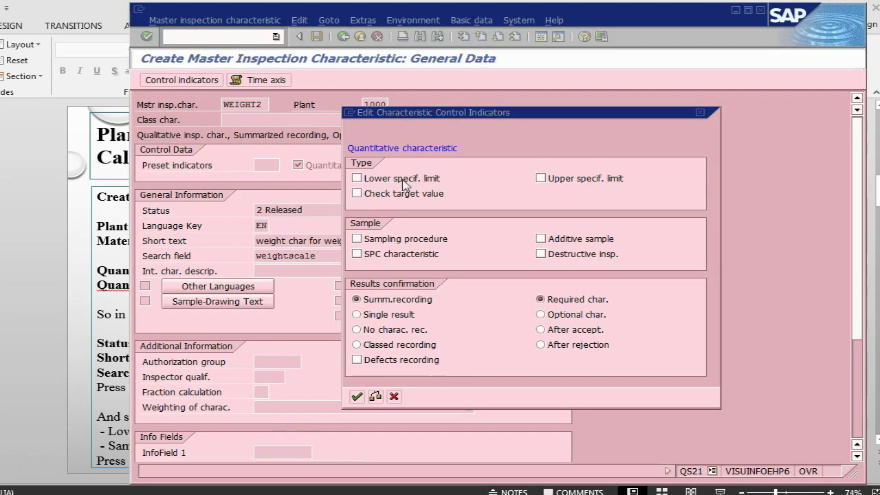
pyautogui.click(356, 178)
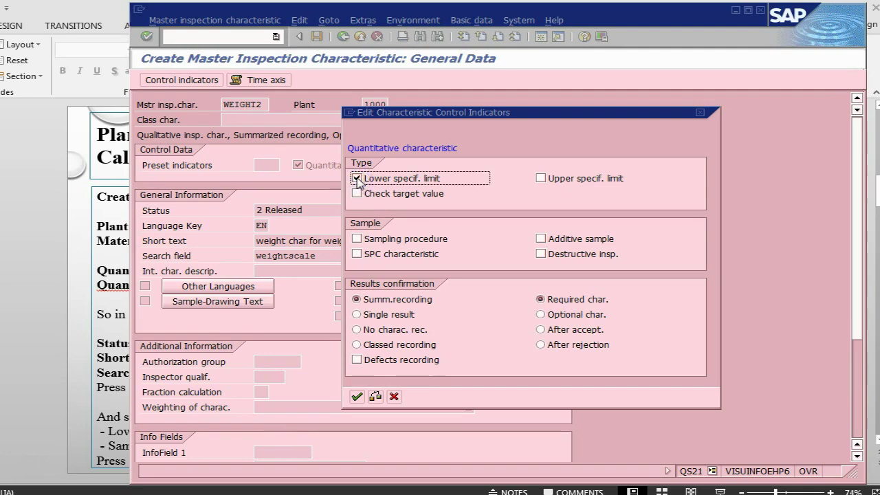
pyautogui.click(356, 194)
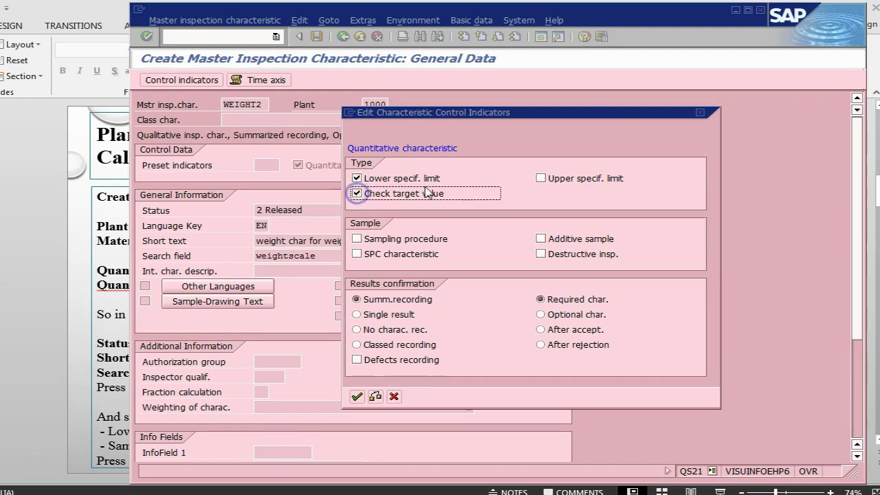
pyautogui.click(540, 178)
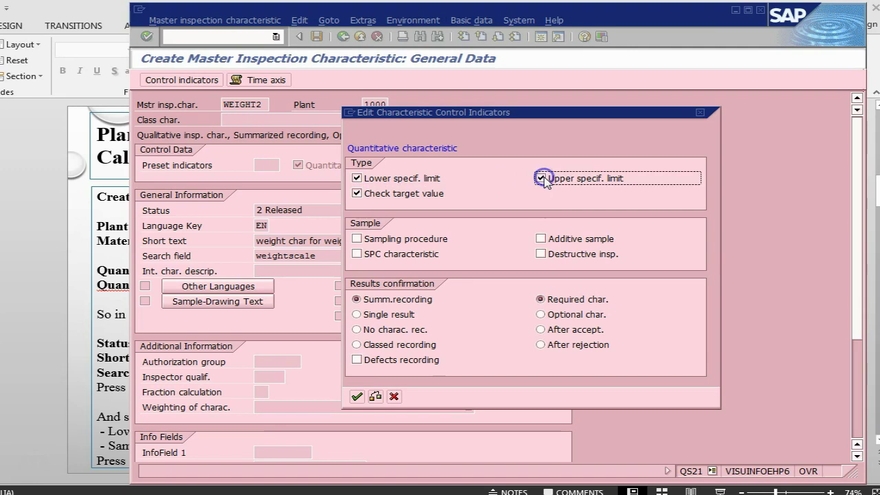
pyautogui.click(357, 397)
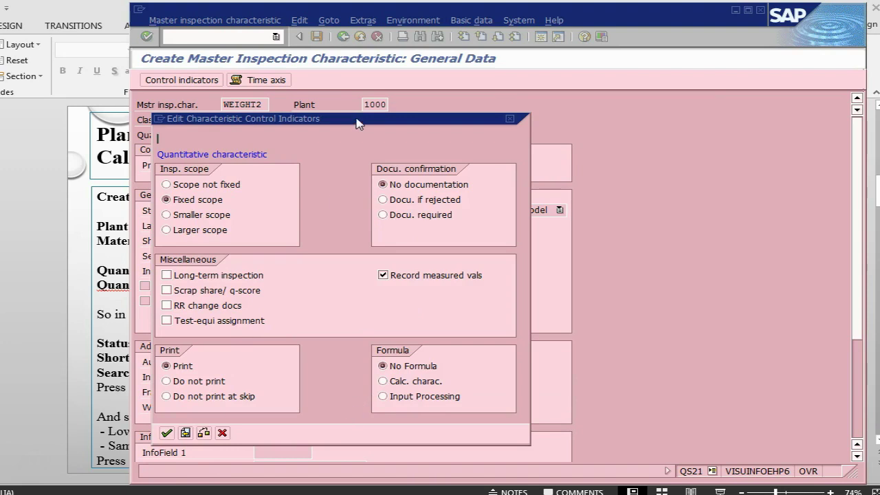
pyautogui.moveTo(359, 119); pyautogui.dragTo(539, 103)
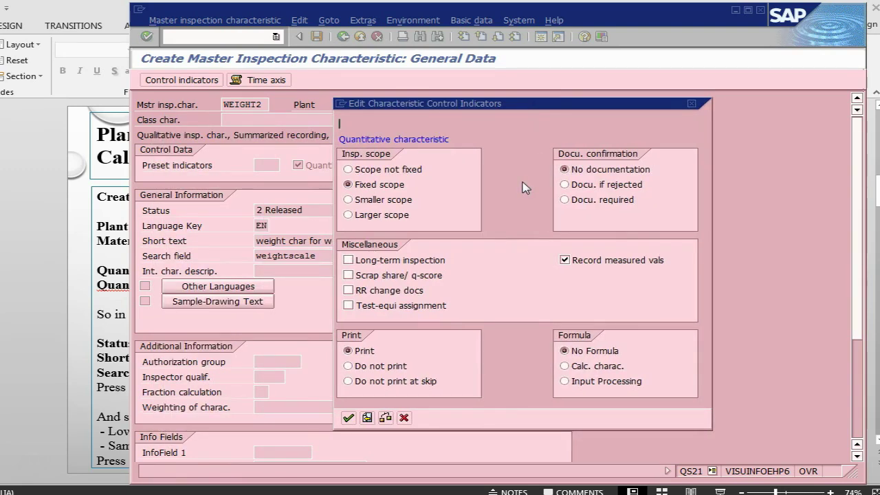
pyautogui.press('Return')
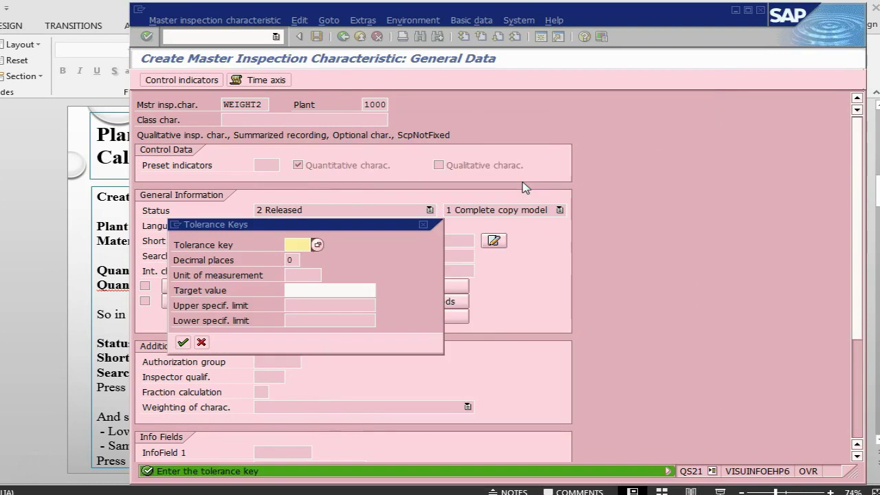
# Check the quantitative data values in the PowerPoint notes, then return to SAP and continue without entering a tolerance key.
pyautogui.hotkey('alt', 'Tab')
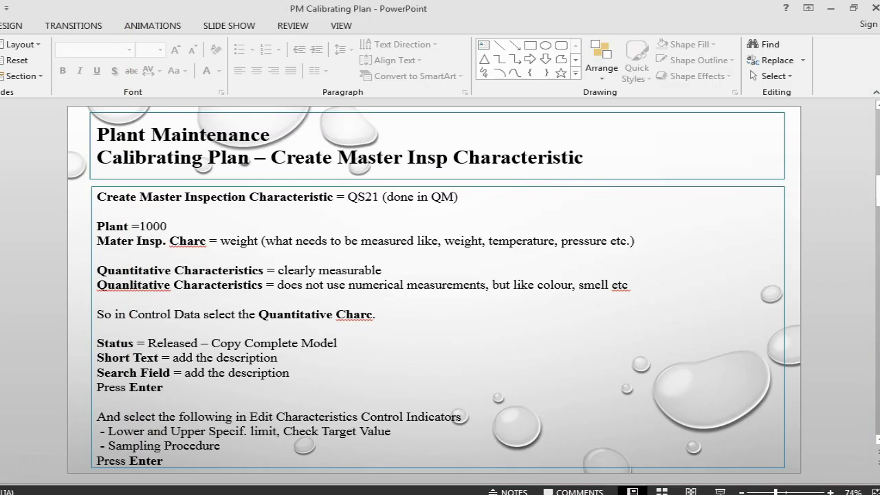
pyautogui.press('pagedown')
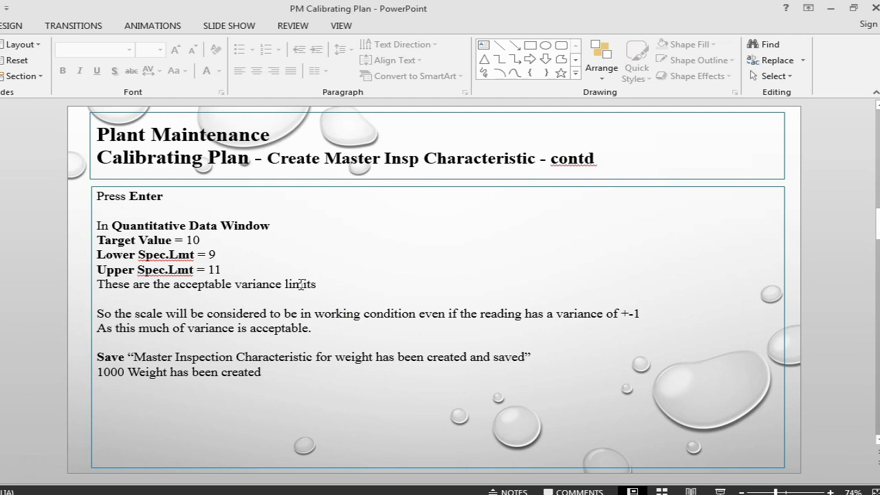
pyautogui.hotkey('alt', 'Tab')
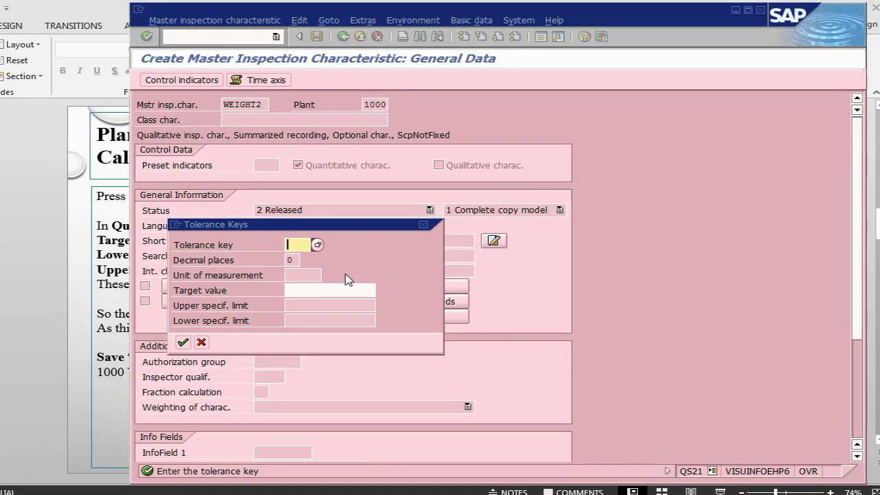
pyautogui.press('Return')
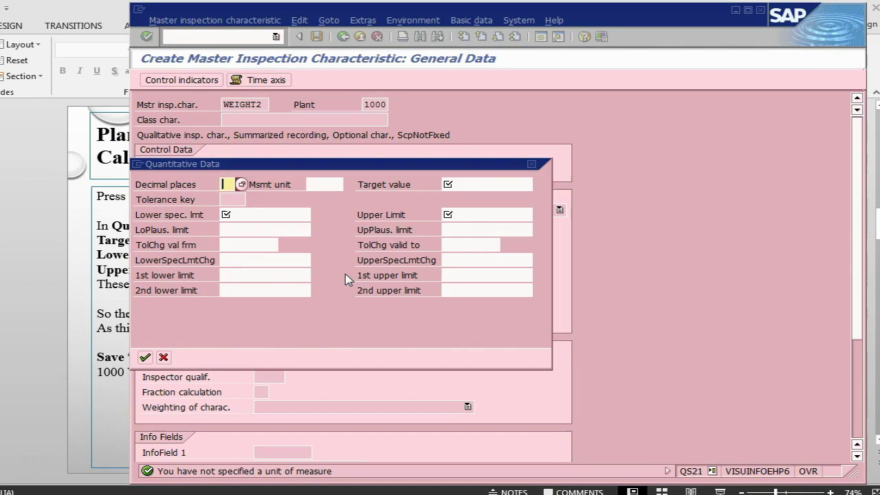
# Set the target value to 10, the lower specification limit to 9 and the upper limit to 11, and accept the quantitative data.
pyautogui.moveTo(468, 164); pyautogui.dragTo(577, 168)
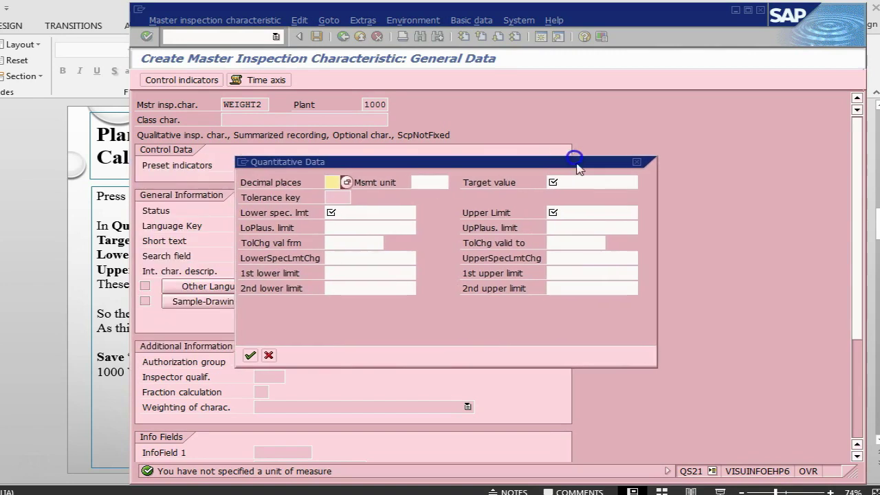
pyautogui.click(569, 182)
pyautogui.write('1')
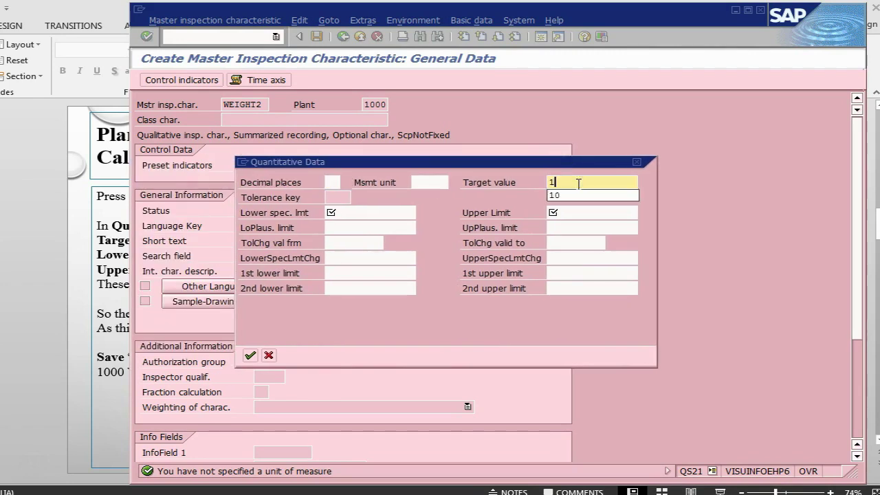
pyautogui.write('0')
pyautogui.click(379, 216)
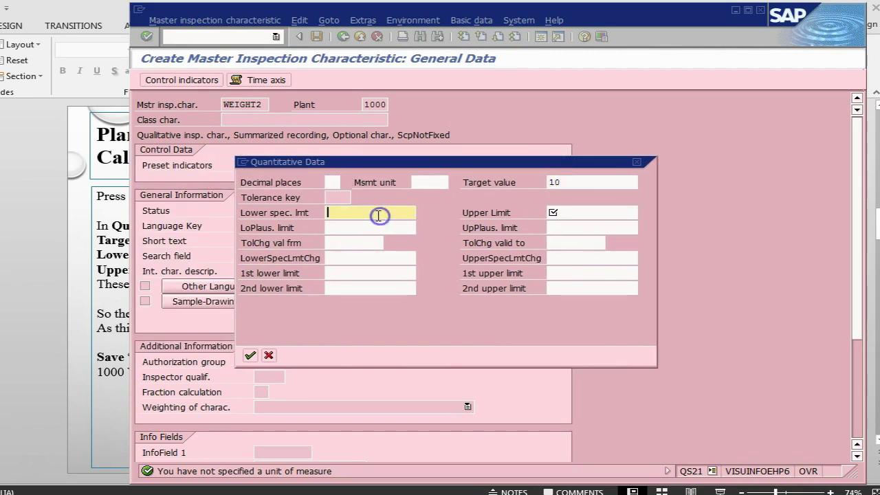
pyautogui.click(569, 213)
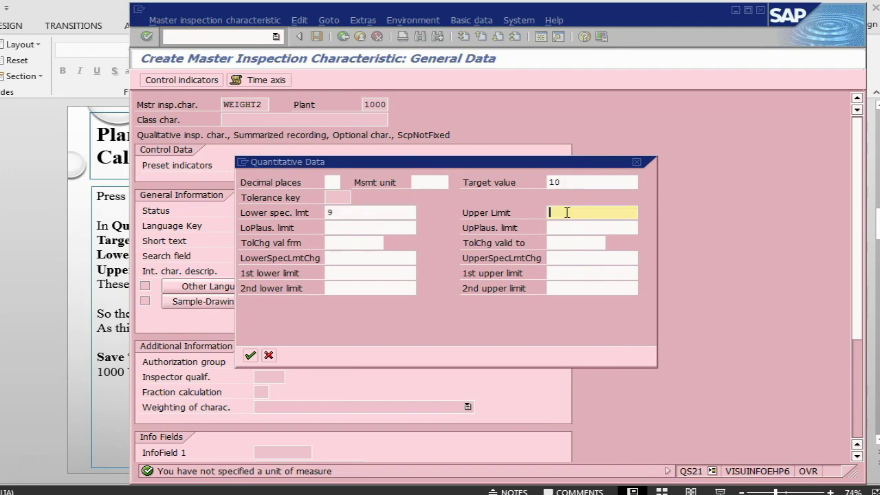
pyautogui.write('11')
pyautogui.press('Return')
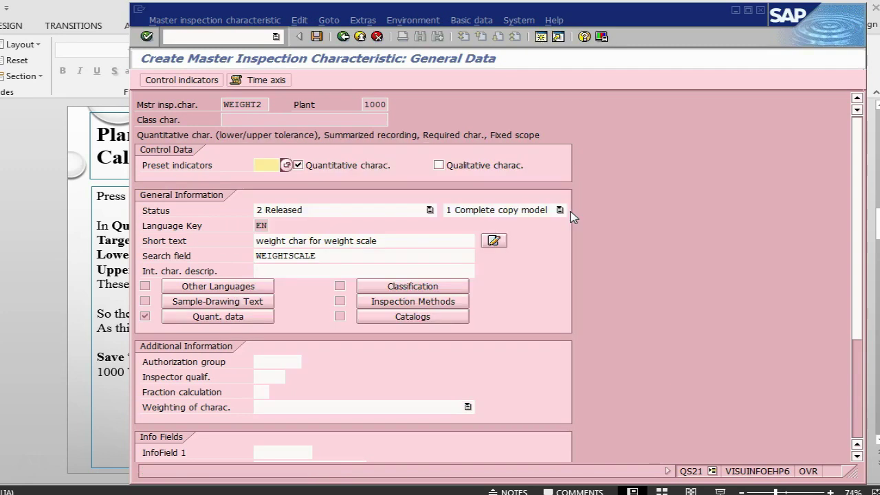
# Review the saving instruction in the PowerPoint notes and save master inspection characteristic WEIGHT2 in SAP.
pyautogui.hotkey('alt', 'Tab')
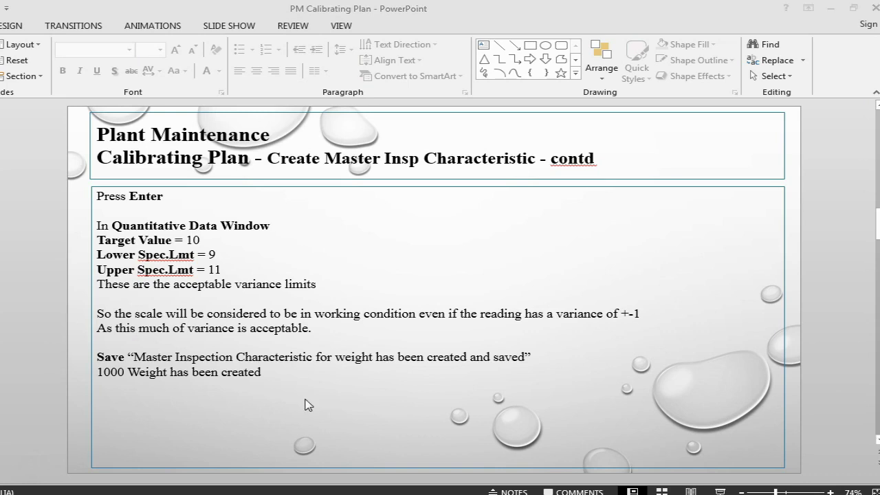
pyautogui.hotkey('alt', 'Tab')
pyautogui.click(317, 37)
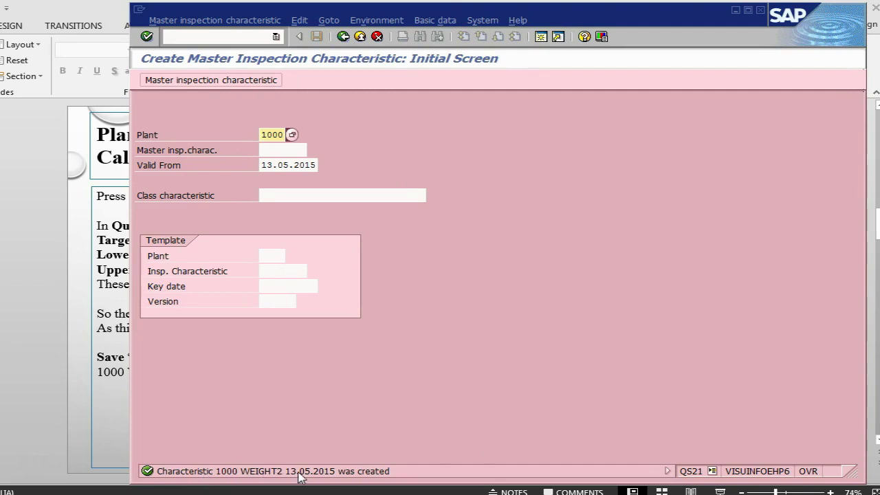
# Consult the Create Task List slide in PowerPoint, then start transaction IA01 in SAP and open the task lists of equipment WEIGHTSCALE.
pyautogui.hotkey('alt', 'Tab')
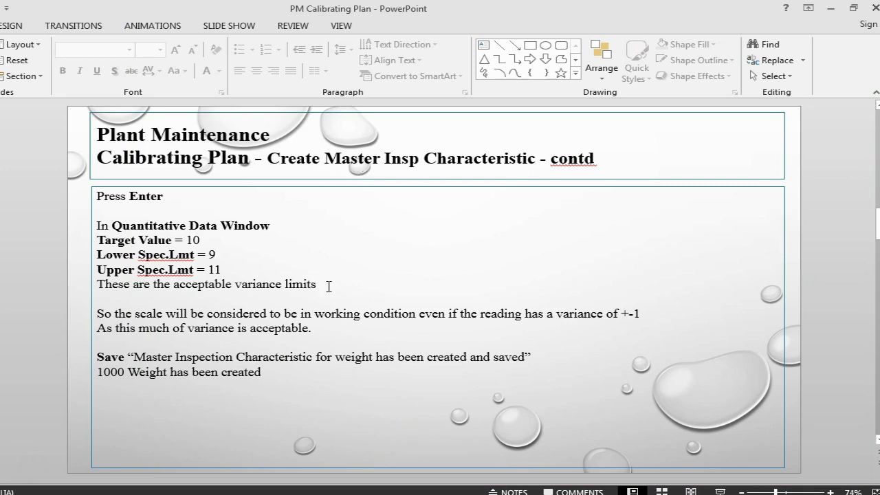
pyautogui.press('pagedown')
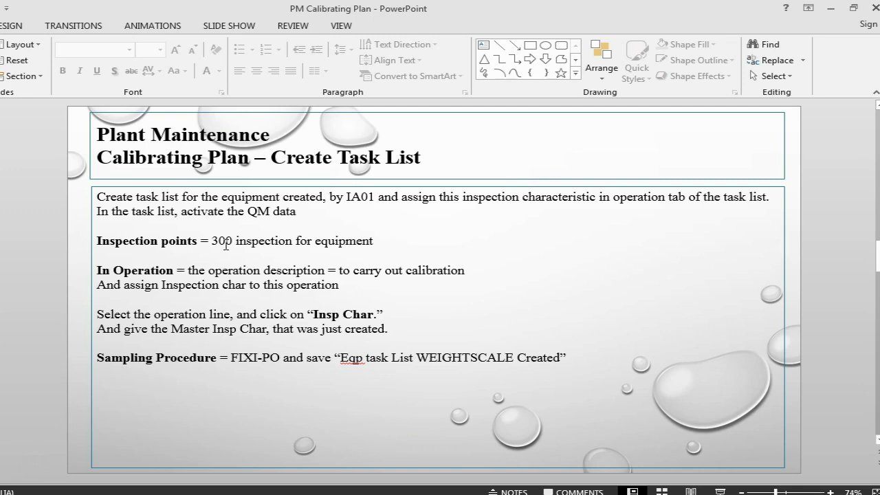
pyautogui.hotkey('alt', 'Tab')
pyautogui.click(197, 37)
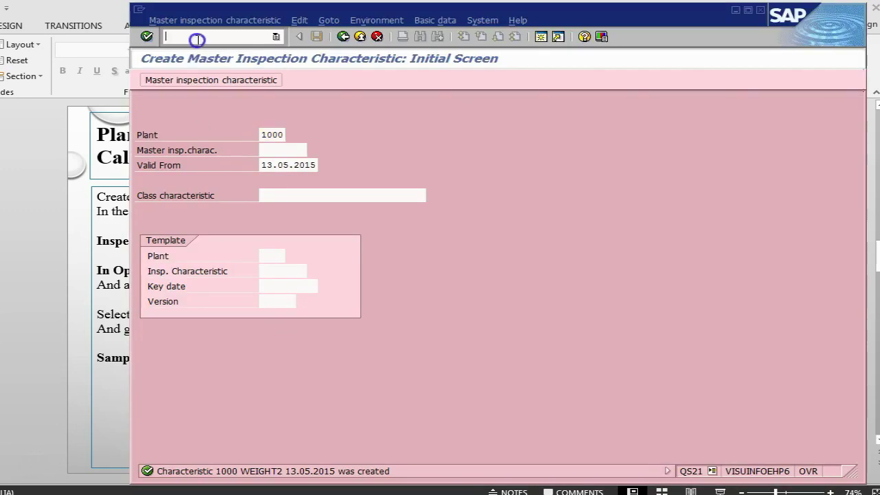
pyautogui.write('/nia01')
pyautogui.press('Return')
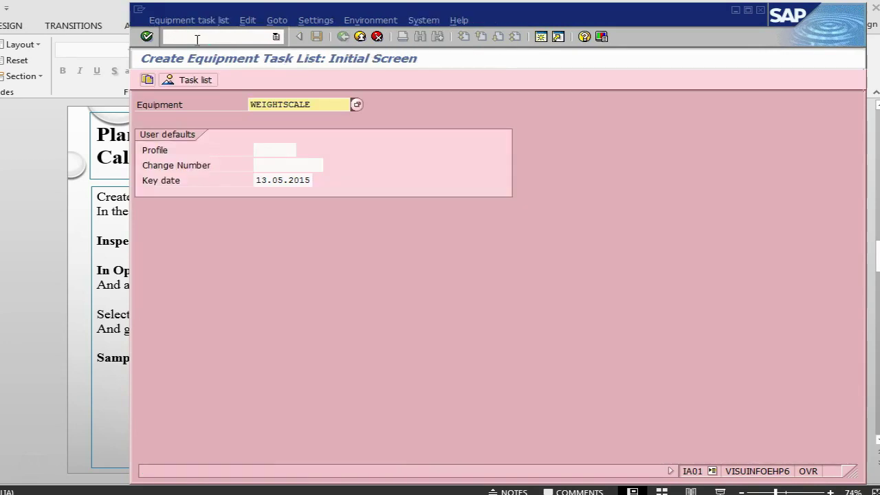
pyautogui.press('Return')
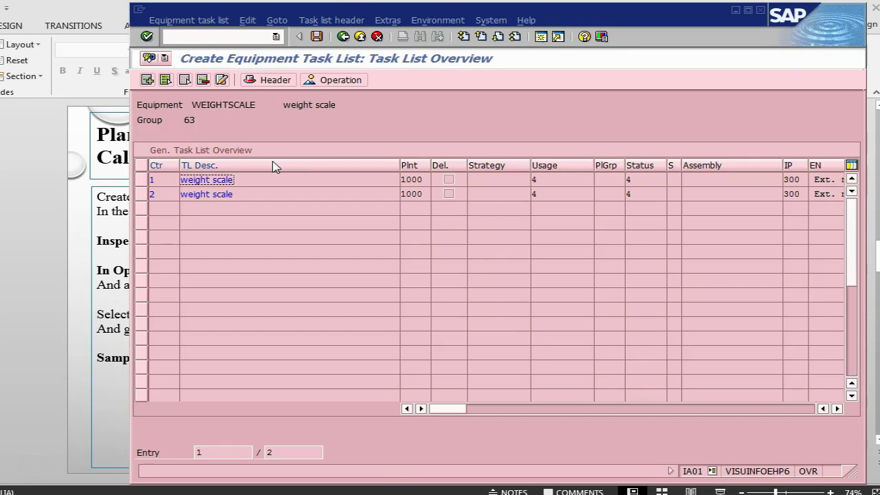
# Add a new task list for the weight scale with usage 4, status 4 and inspection points 300, and confirm its header.
pyautogui.click(147, 80)
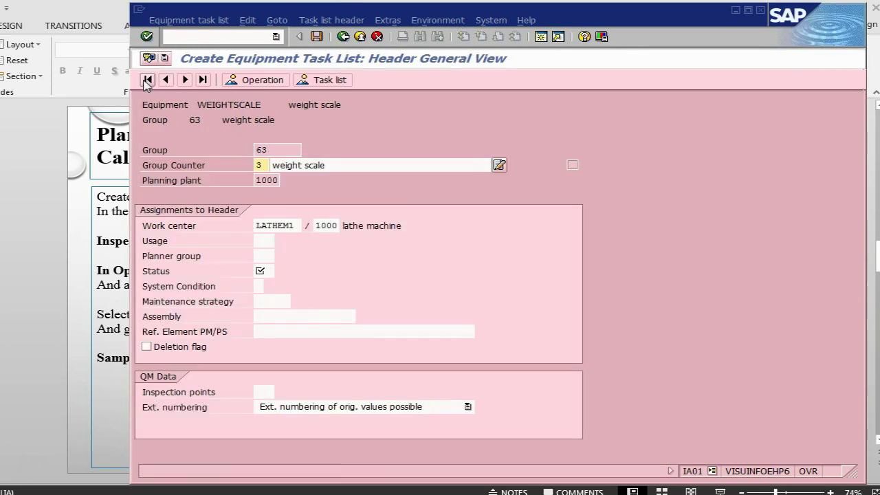
pyautogui.click(335, 165)
pyautogui.click(262, 242)
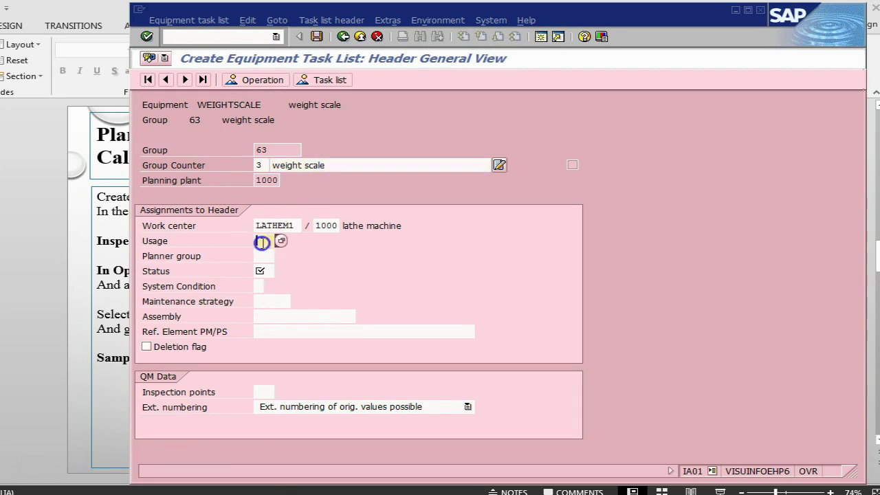
pyautogui.write('4')
pyautogui.click(269, 270)
pyautogui.write('4')
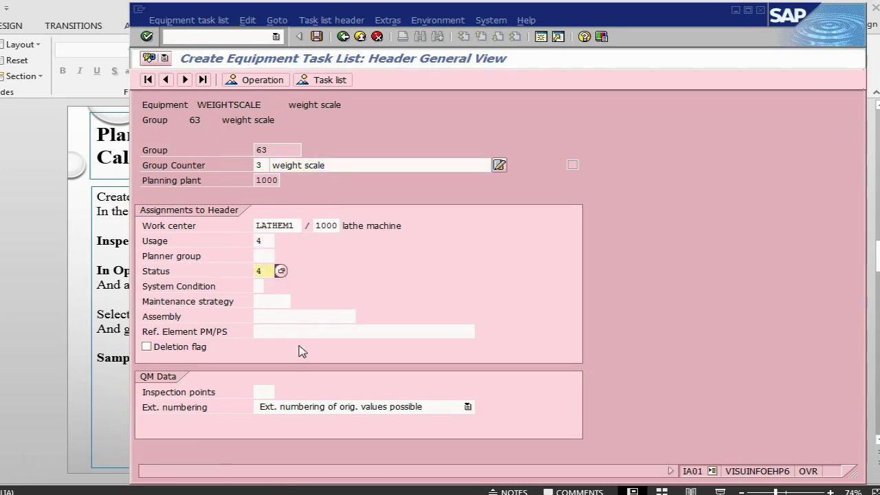
pyautogui.click(264, 392)
pyautogui.write('300')
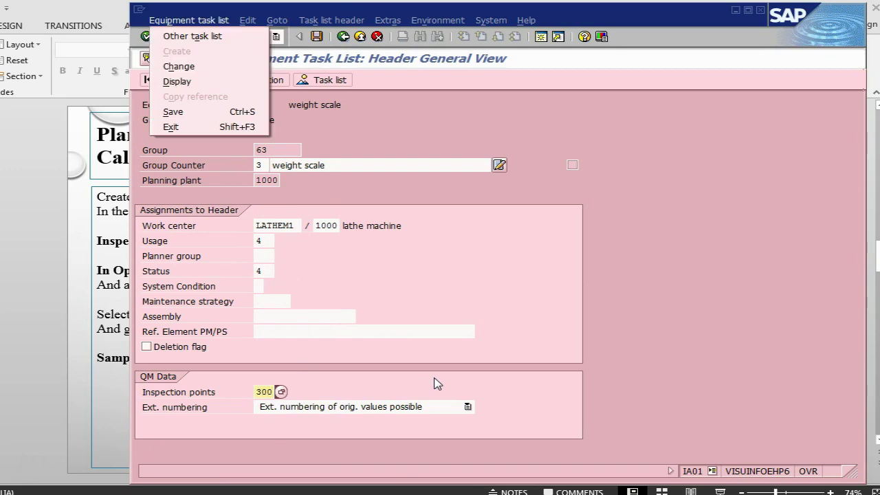
pyautogui.hotkey('alt', 'Tab')
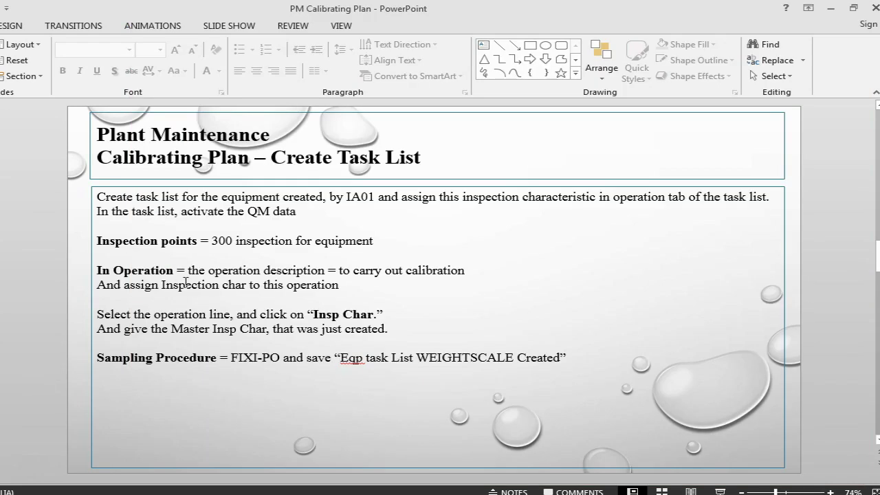
pyautogui.hotkey('alt', 'Tab')
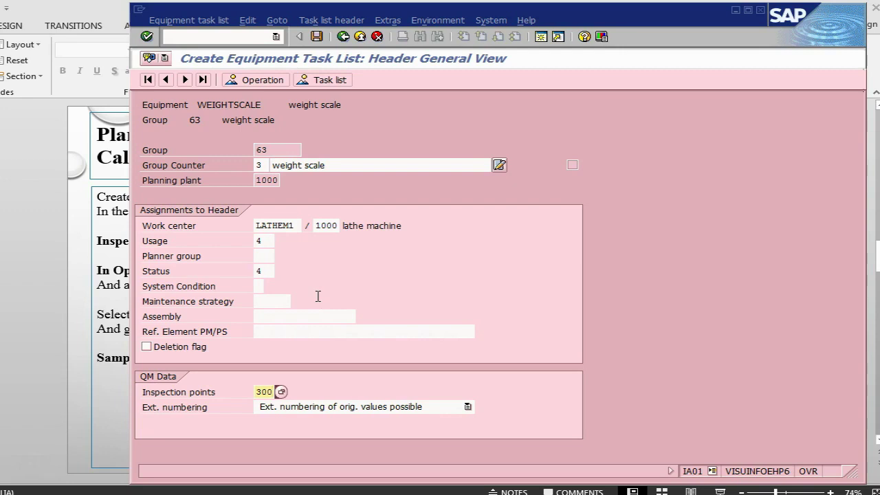
pyautogui.press('Return')
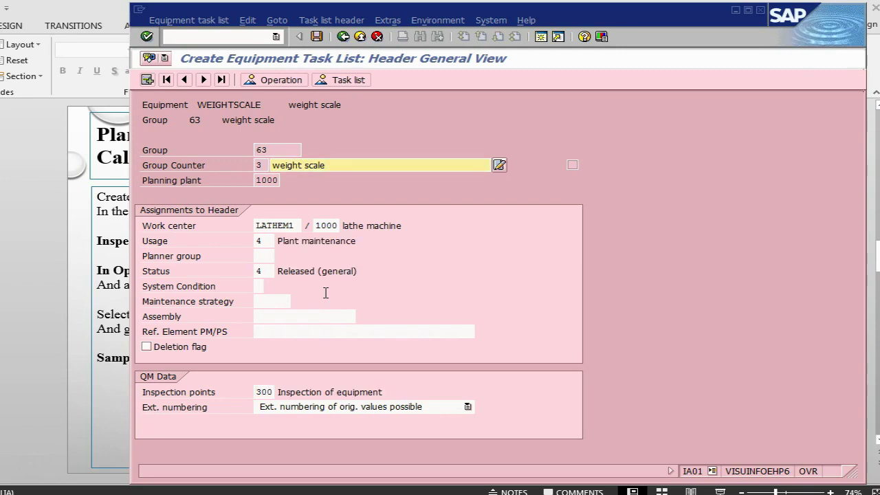
# Open the task list's operations and describe operation 0010 as "to carry out calibration of scale".
pyautogui.click(279, 80)
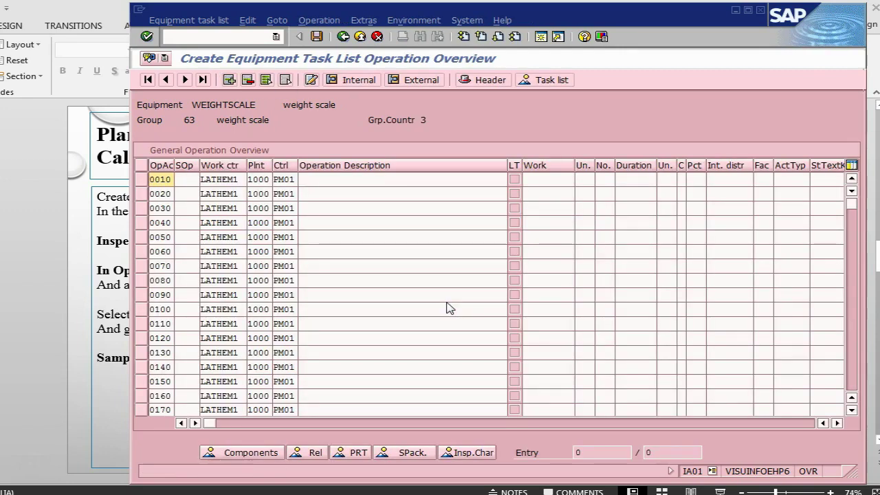
pyautogui.hotkey('alt', 'Tab')
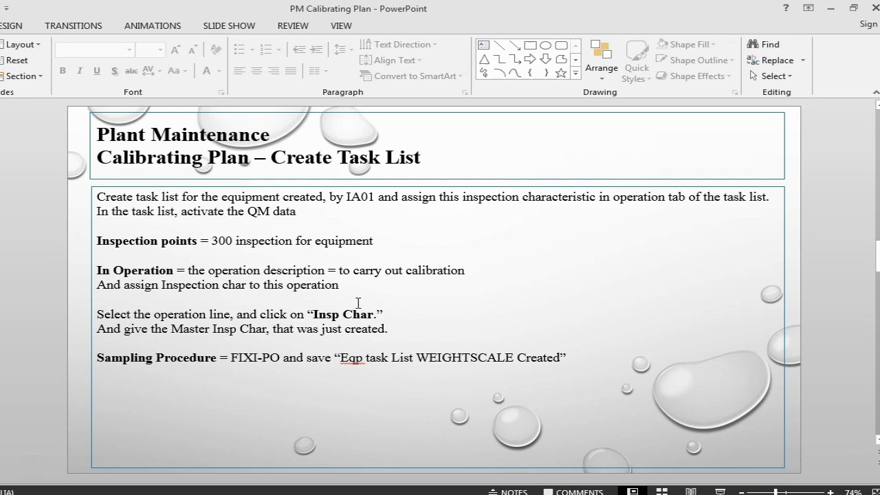
pyautogui.hotkey('alt', 'Tab')
pyautogui.hotkey('alt', 'Tab')
pyautogui.hotkey('alt', 'Tab')
pyautogui.click(344, 183)
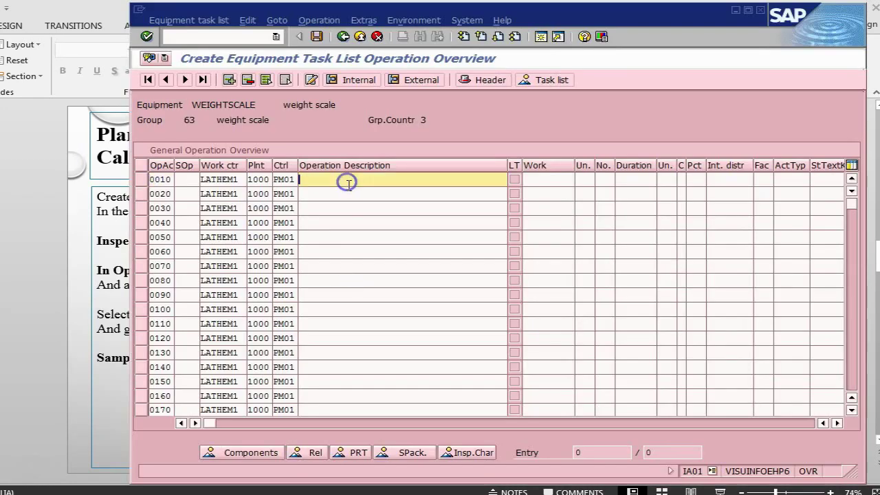
pyautogui.write('to')
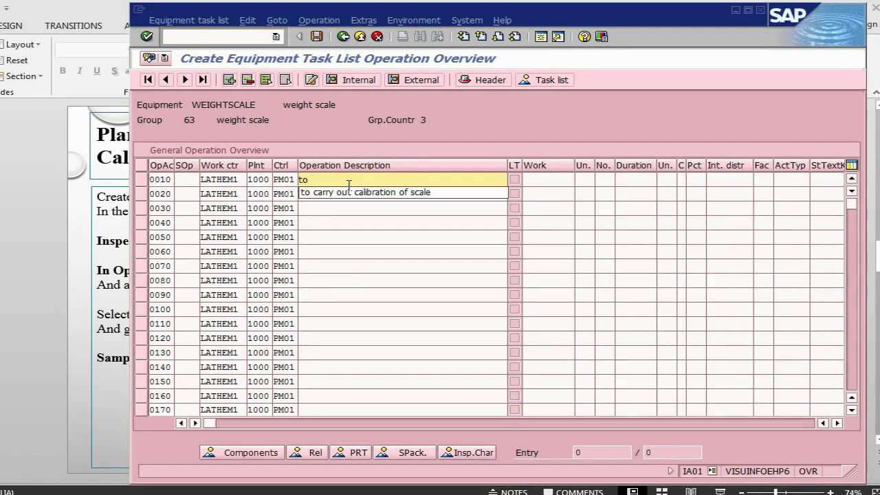
pyautogui.click(351, 192)
pyautogui.hotkey('alt', 'Tab')
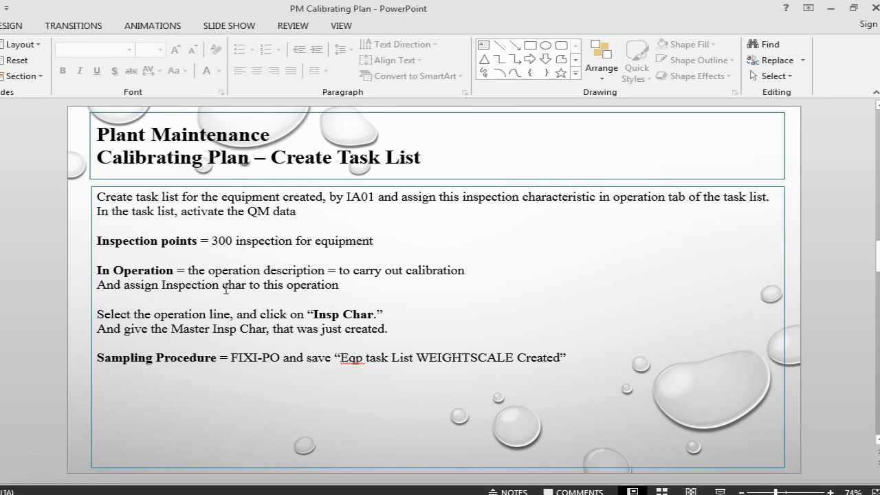
pyautogui.click(17, 478)
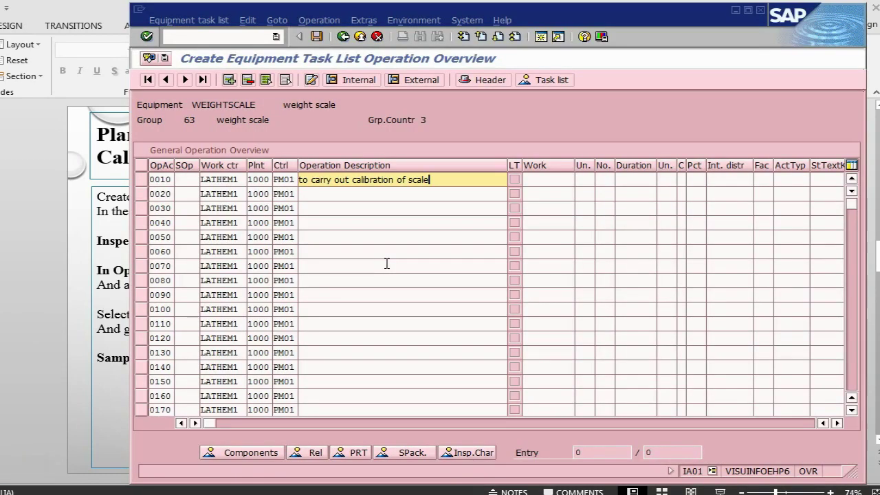
# Select operation 0010 and open its inspection characteristics overview.
pyautogui.click(141, 183)
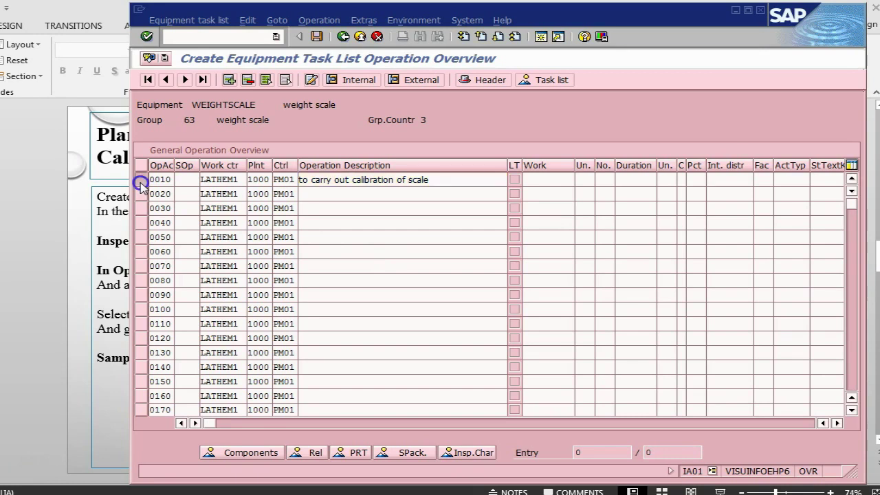
pyautogui.click(481, 456)
pyautogui.click(481, 463)
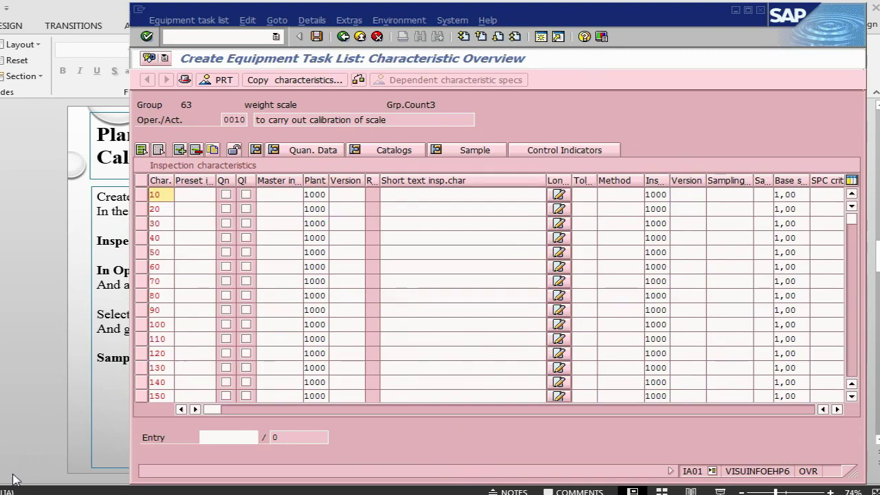
# Search the master inspection characteristics of plant 1000 for inspection characteristic 10.
pyautogui.press('Tab')
pyautogui.click(197, 195)
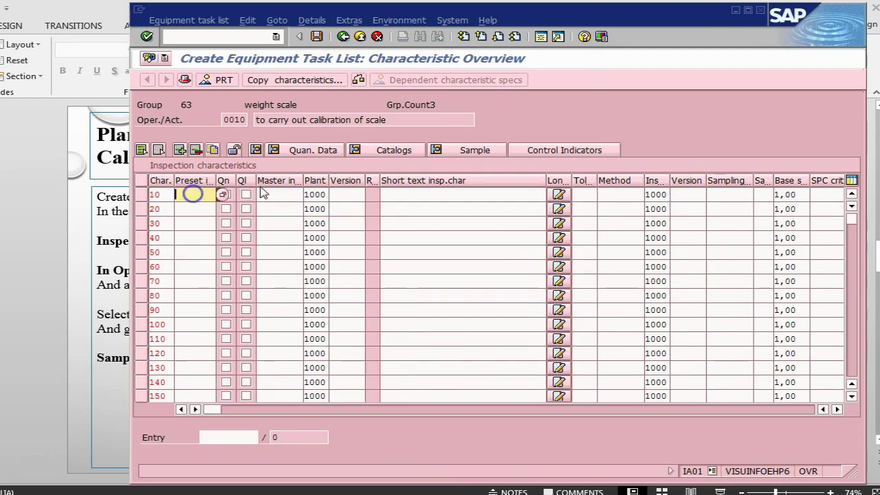
pyautogui.click(275, 194)
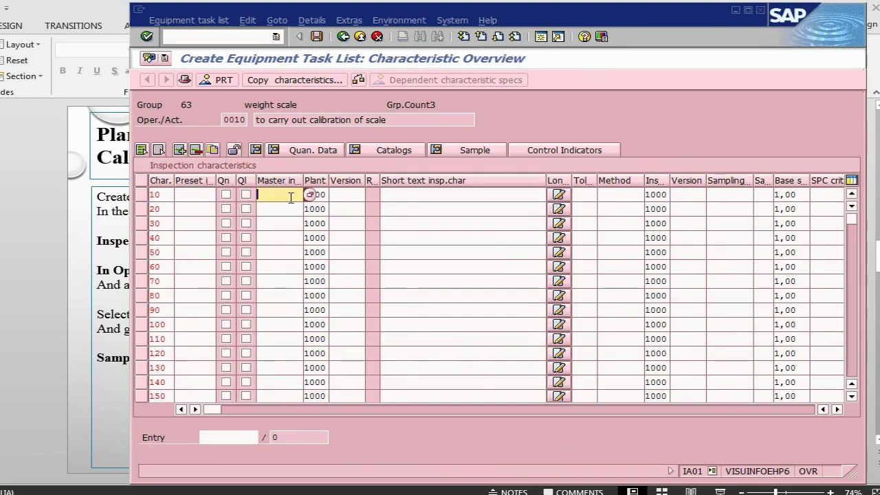
pyautogui.click(313, 195)
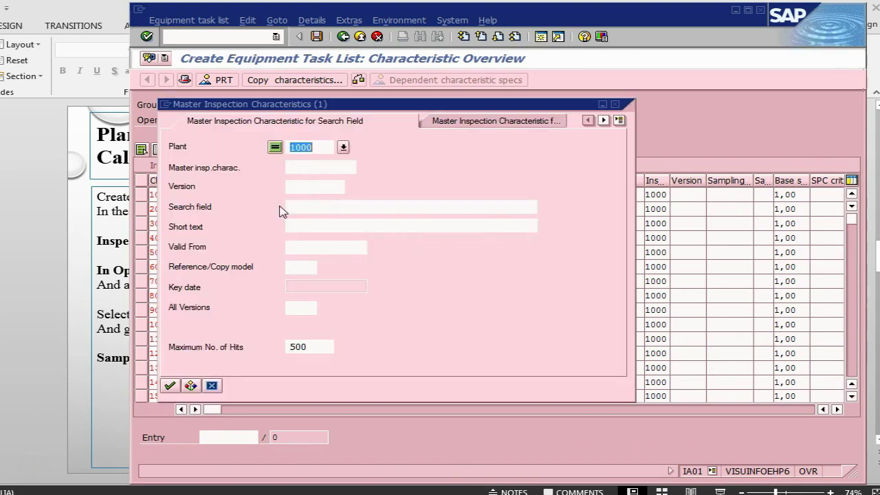
pyautogui.click(170, 385)
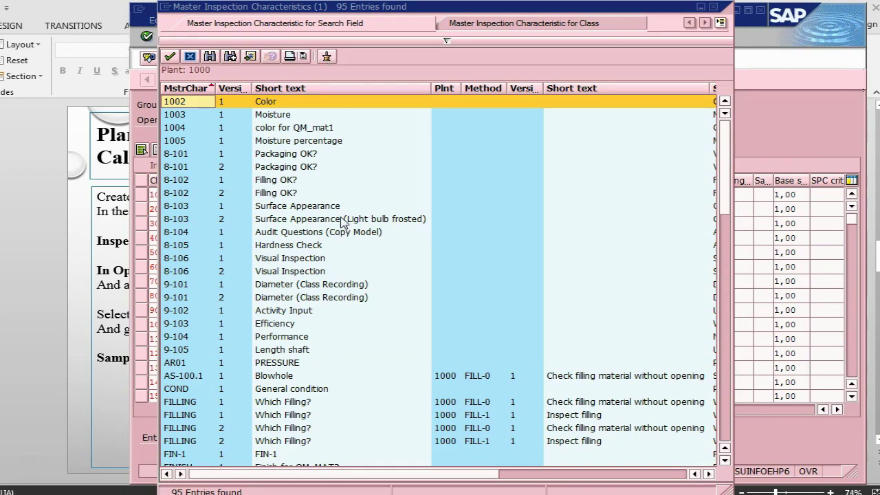
# Pick master inspection characteristic WEIGHT2, the weight char for weight scale, for characteristic 10 and confirm the entry.
pyautogui.scroll(-1, 342, 220)
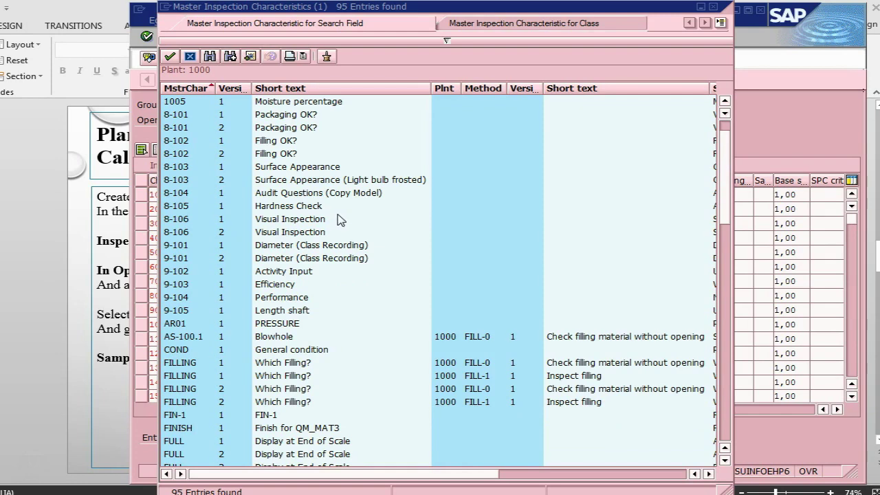
pyautogui.scroll(-3, 341, 218)
pyautogui.click(605, 88)
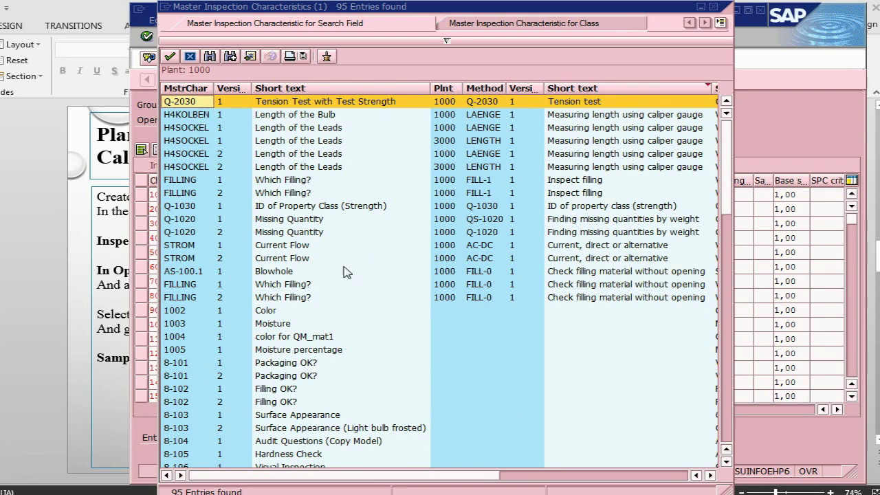
pyautogui.click(29, 465)
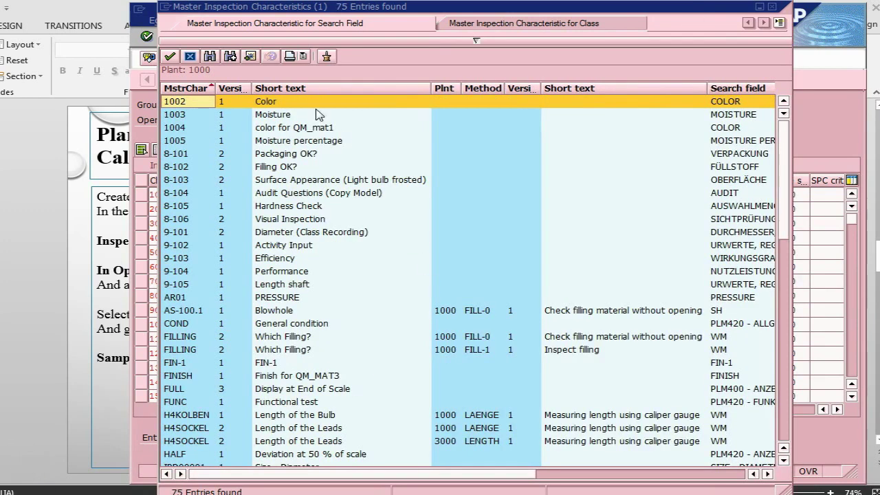
pyautogui.scroll(-4, 309, 150)
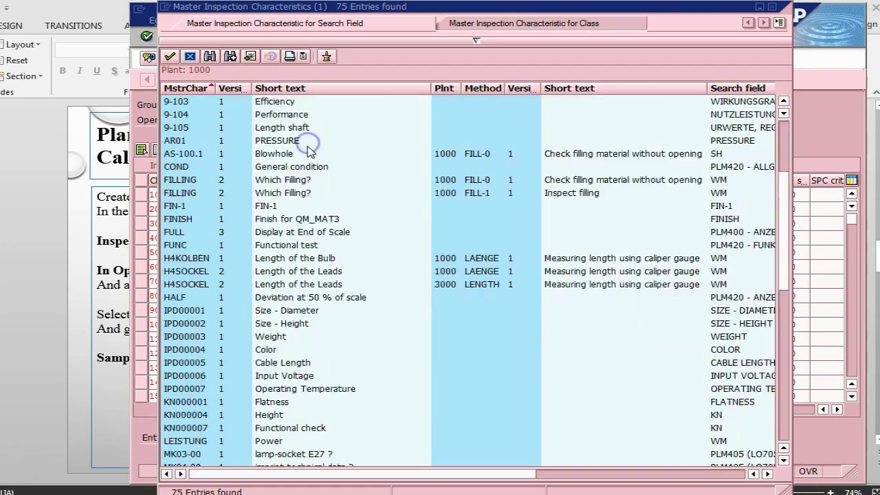
pyautogui.scroll(-11, 309, 150)
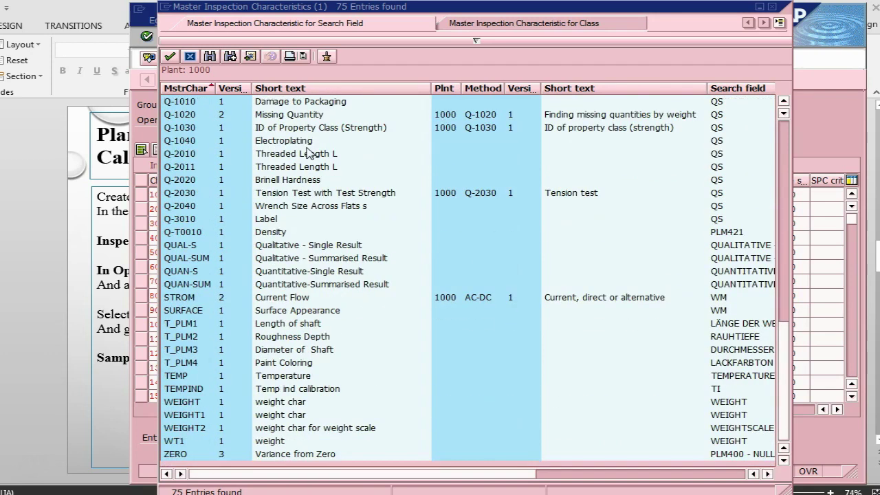
pyautogui.click(270, 427)
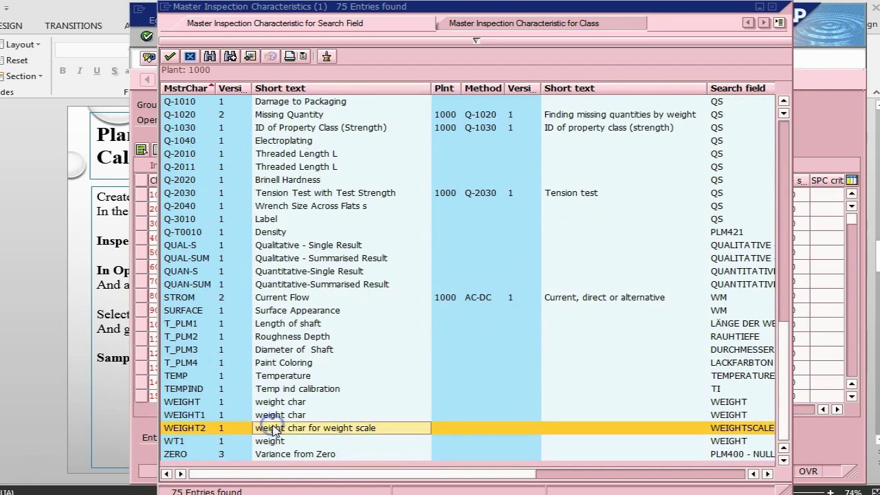
pyautogui.doubleClick(329, 428)
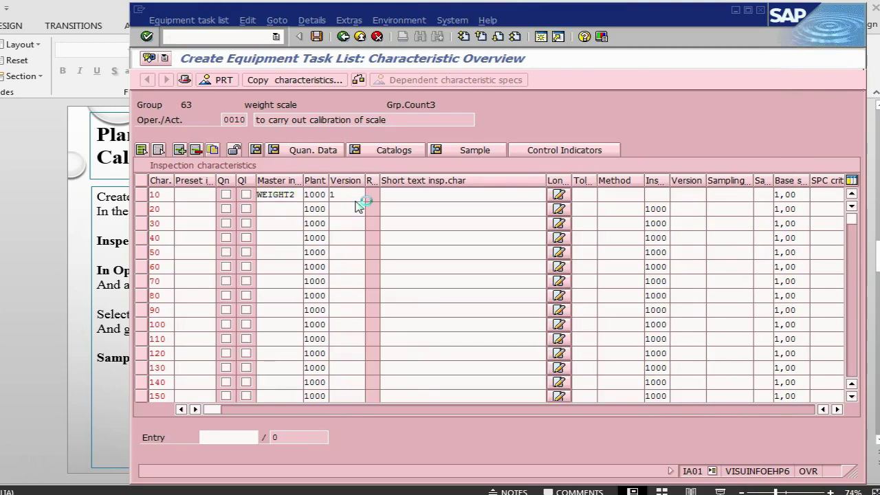
pyautogui.press('Return')
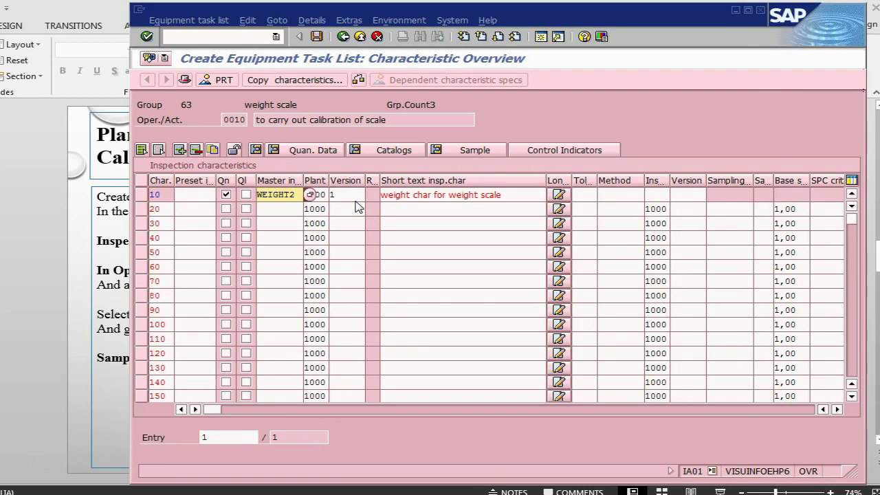
# Check the sampling procedure on the PowerPoint slide, then in SAP assign sampling procedure FIX1-P0 to characteristic 10.
pyautogui.hotkey('alt', 'Tab')
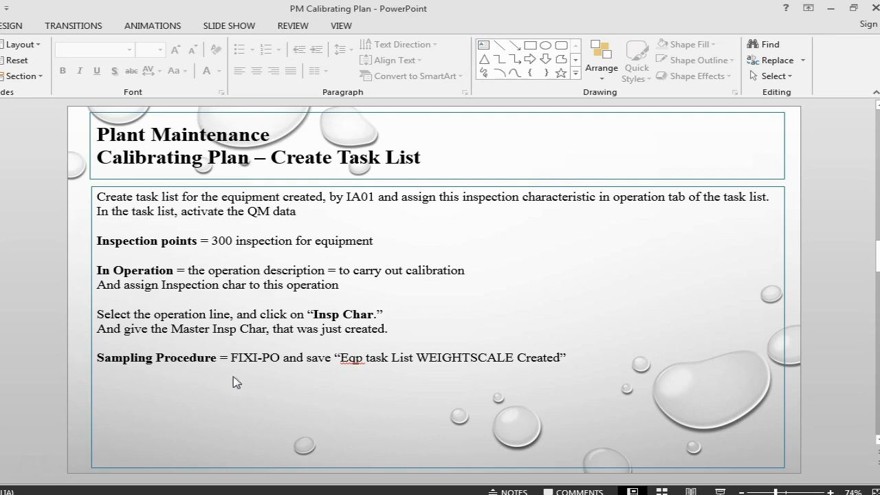
pyautogui.hotkey('alt', 'Tab')
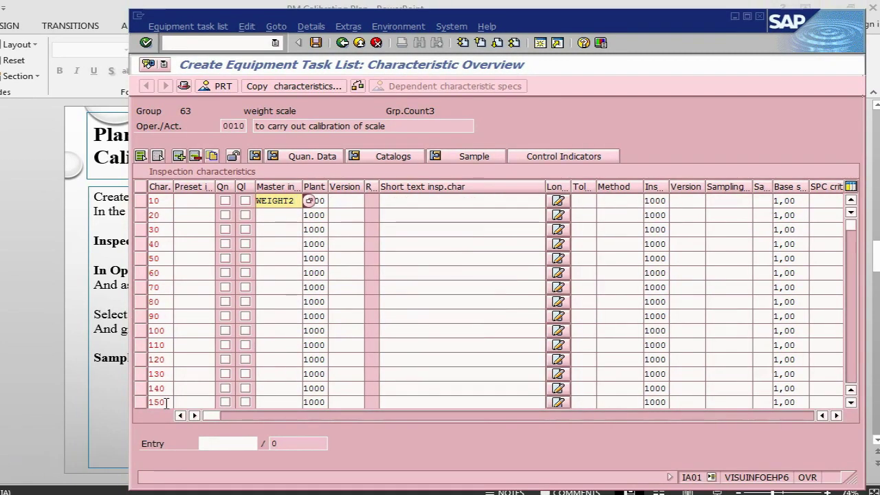
pyautogui.press('Return')
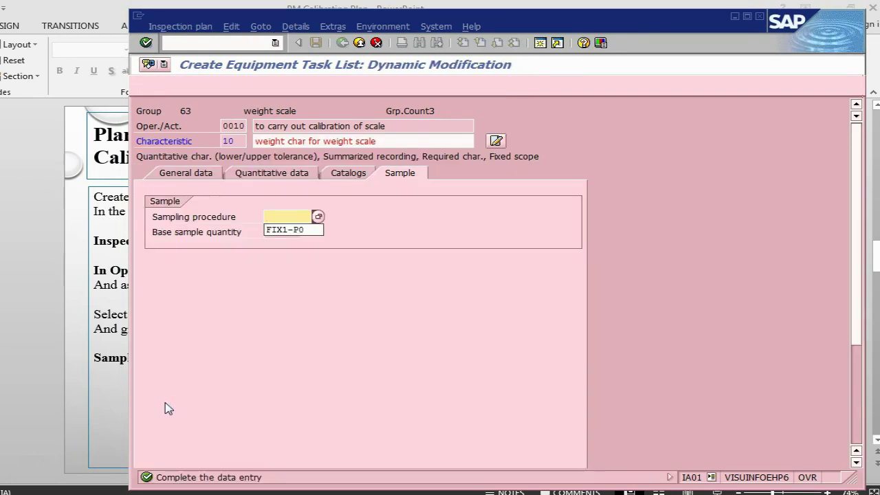
pyautogui.click(293, 226)
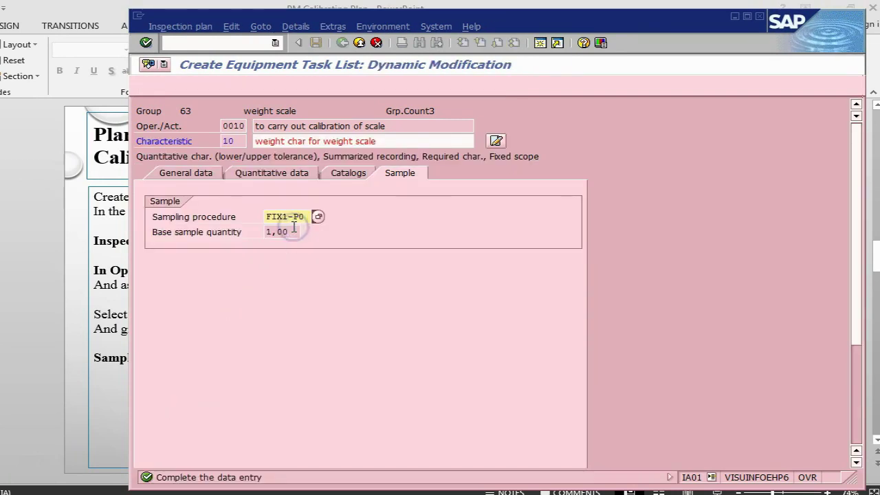
pyautogui.press('Return')
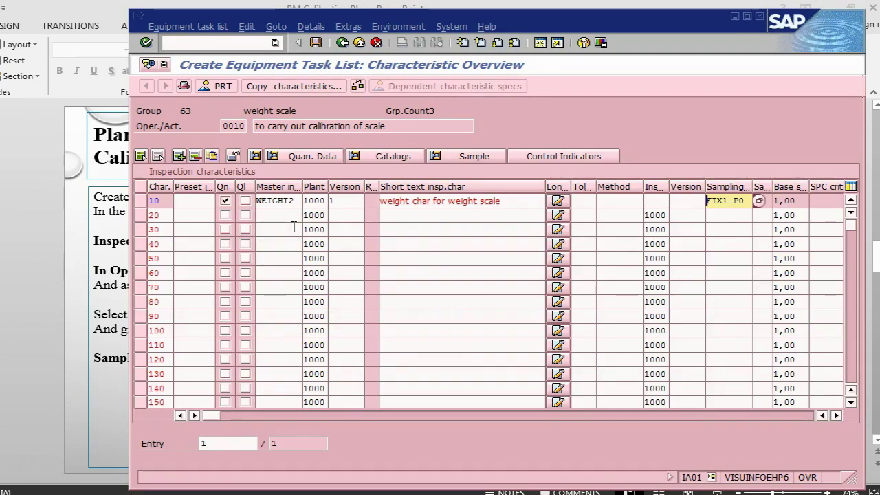
# Recheck the Create Task List slide in PowerPoint, then return to SAP and save the WEIGHTSCALE equipment task list.
pyautogui.hotkey('alt', 'Tab')
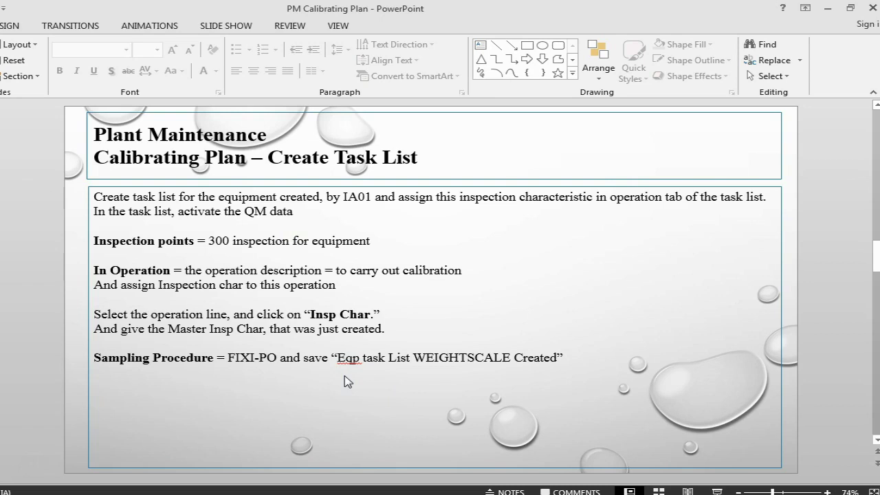
pyautogui.hotkey('alt', 'Tab')
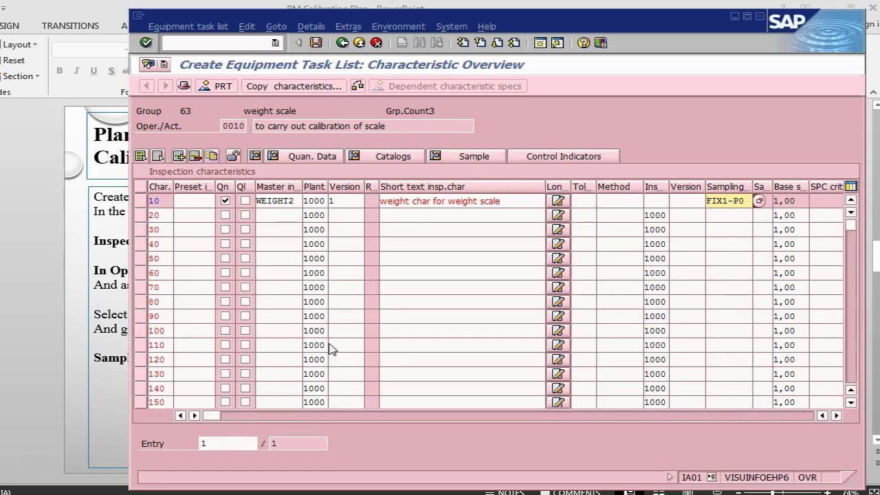
pyautogui.click(315, 43)
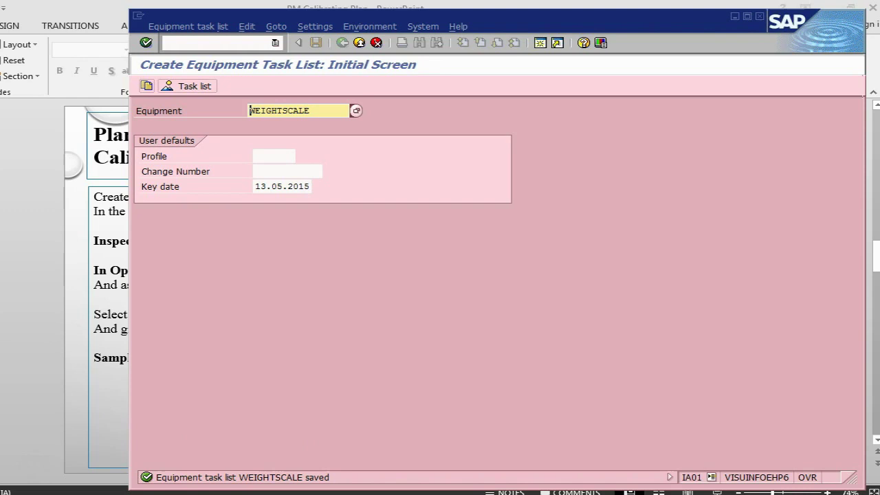
# Consult the Plan Eqp Task List slide in PowerPoint, then start transaction IP41 in SAP.
pyautogui.hotkey('alt', 'Tab')
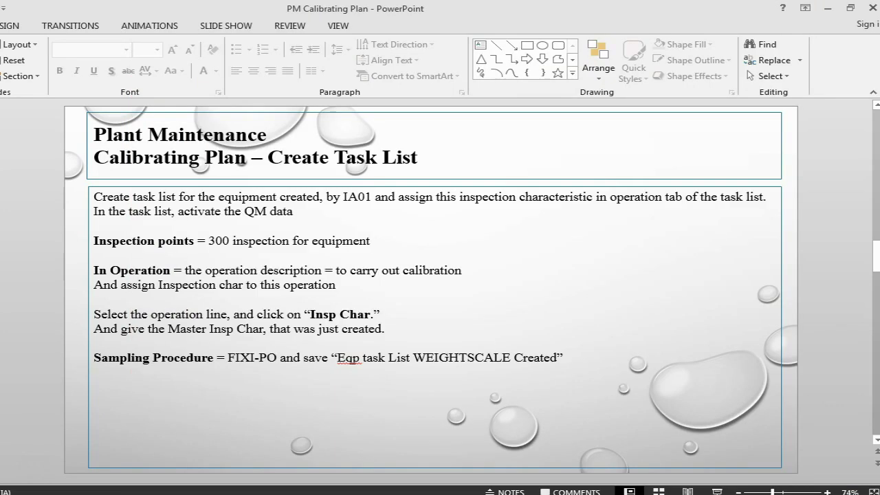
pyautogui.press('pagedown')
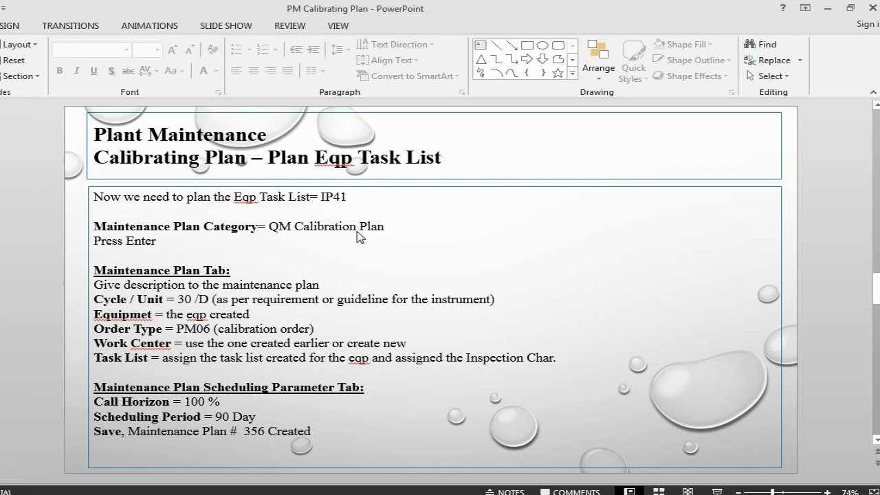
pyautogui.hotkey('alt', 'Tab')
pyautogui.click(214, 40)
pyautogui.write('/')
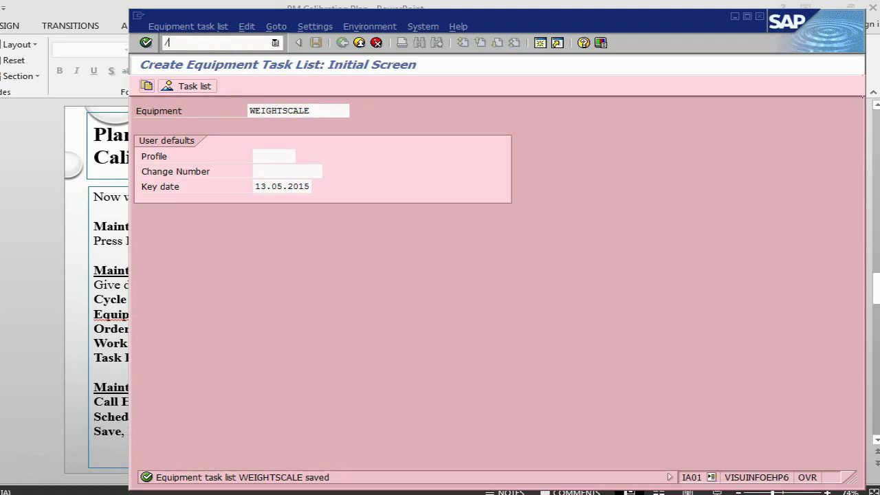
pyautogui.write('nip41')
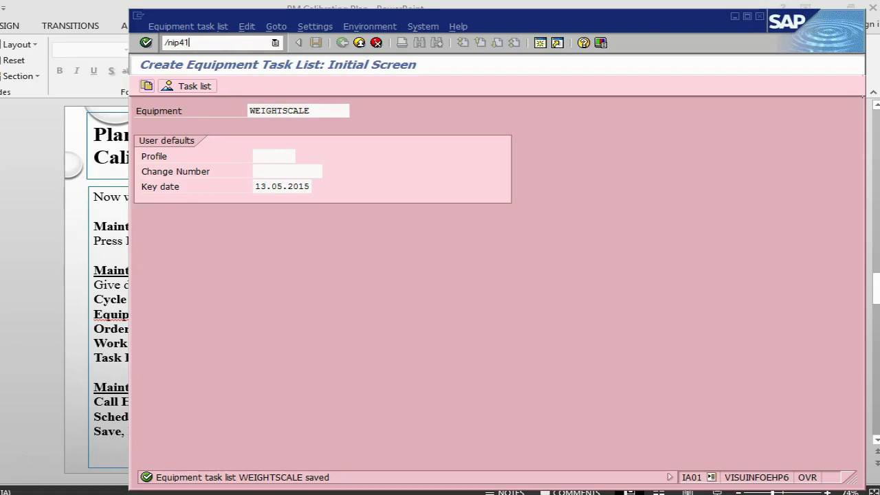
pyautogui.press('Return')
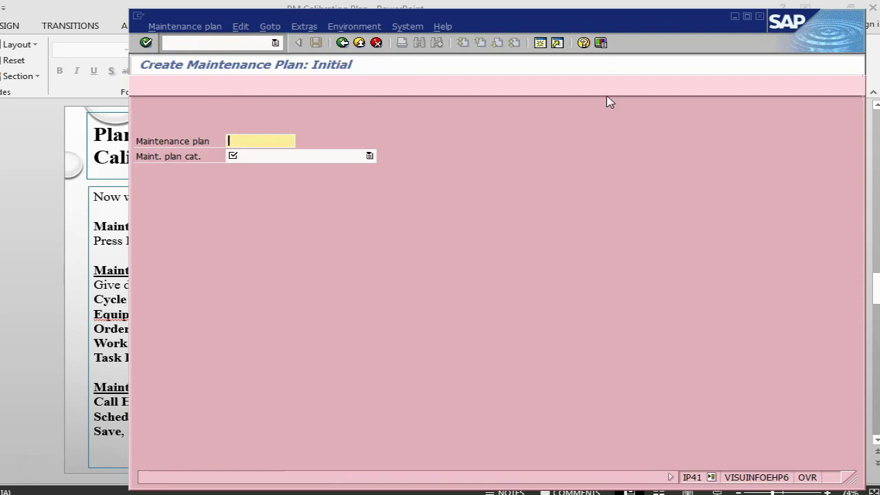
pyautogui.click(367, 157)
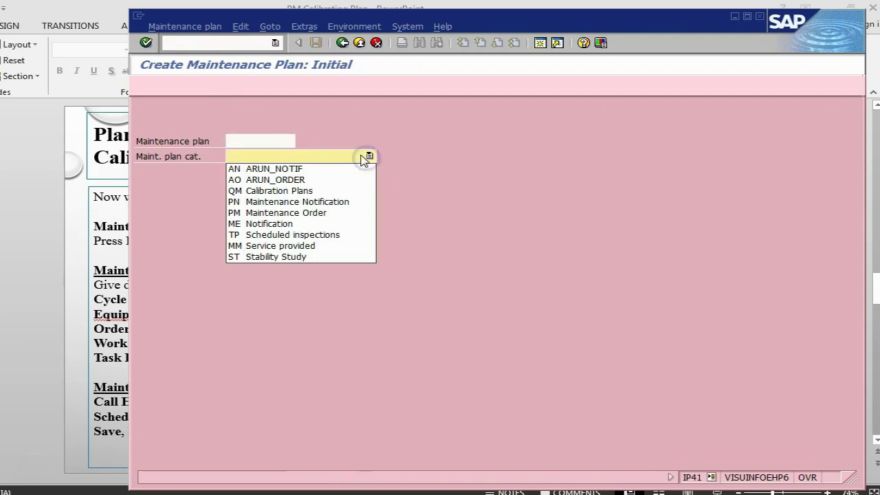
pyautogui.click(352, 202)
pyautogui.hotkey('alt', 'Tab')
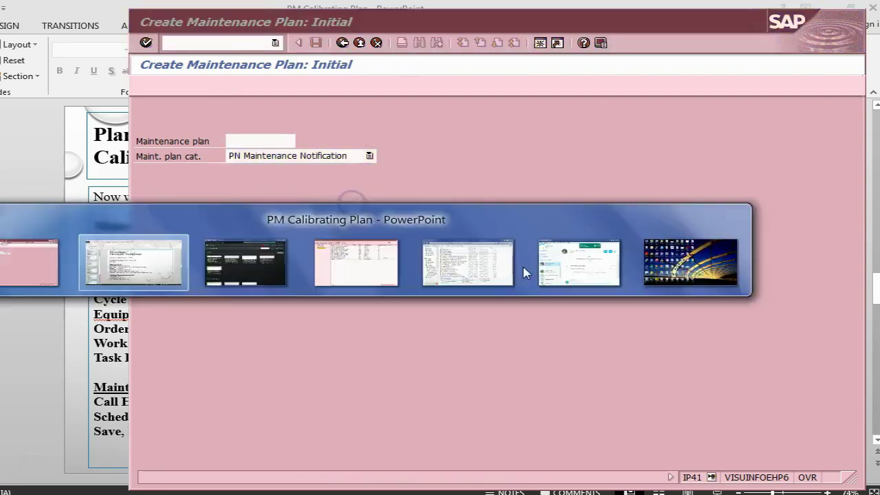
pyautogui.hotkey('alt', 'Tab')
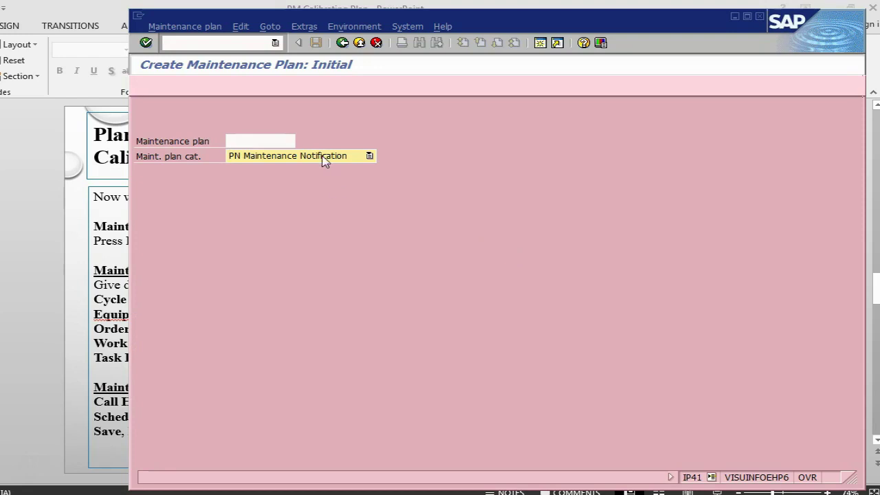
# Set the maintenance plan category to QM Calibration Plans, consult the PowerPoint slide, and continue to the single cycle plan in SAP.
pyautogui.click(370, 156)
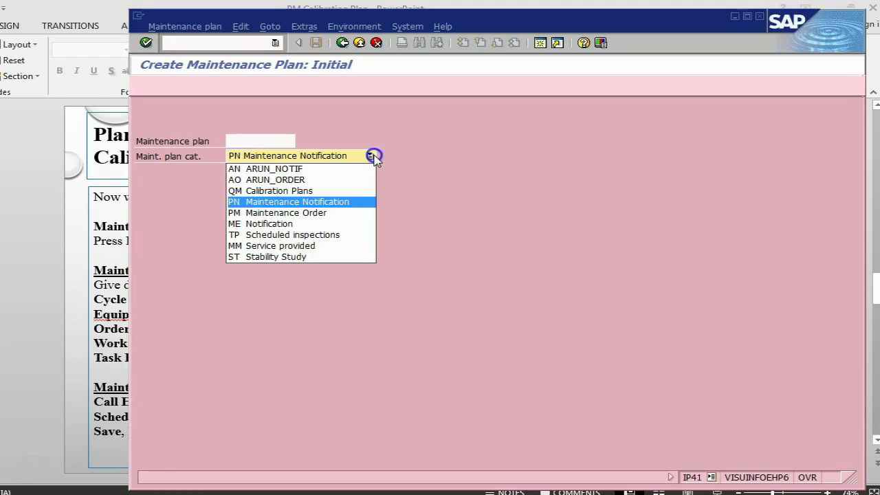
pyautogui.click(347, 191)
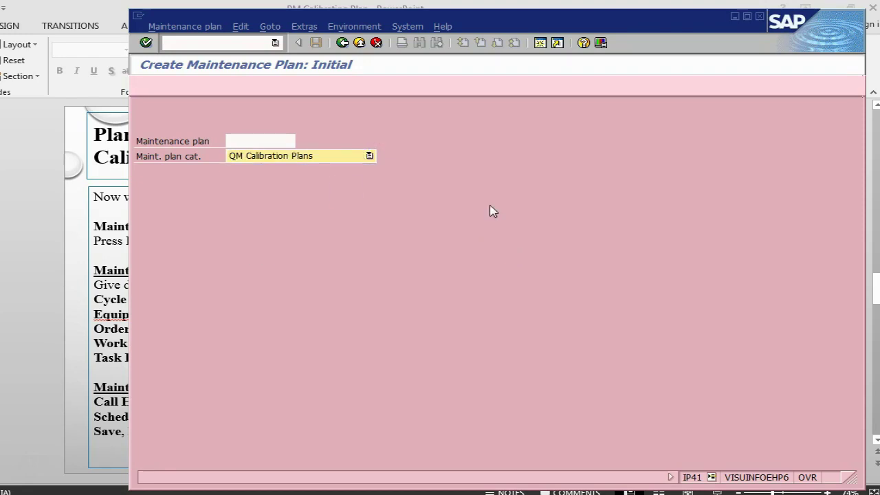
pyautogui.hotkey('alt', 'Tab')
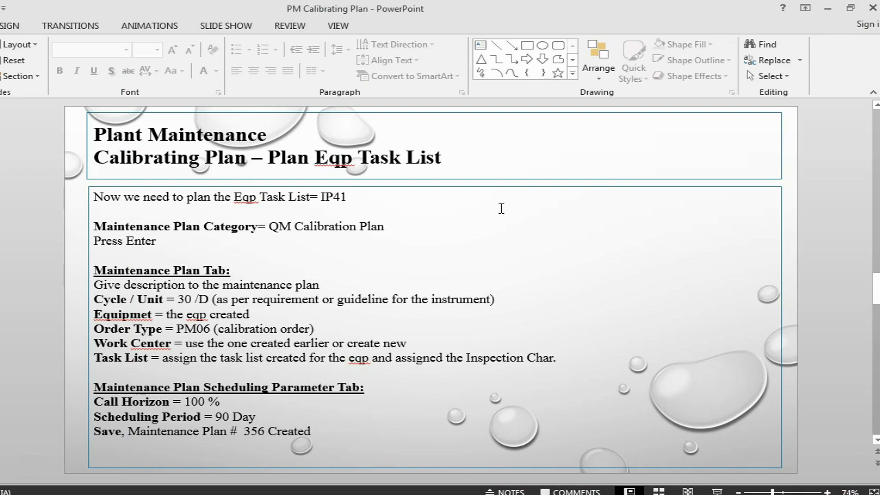
pyautogui.hotkey('alt', 'Tab')
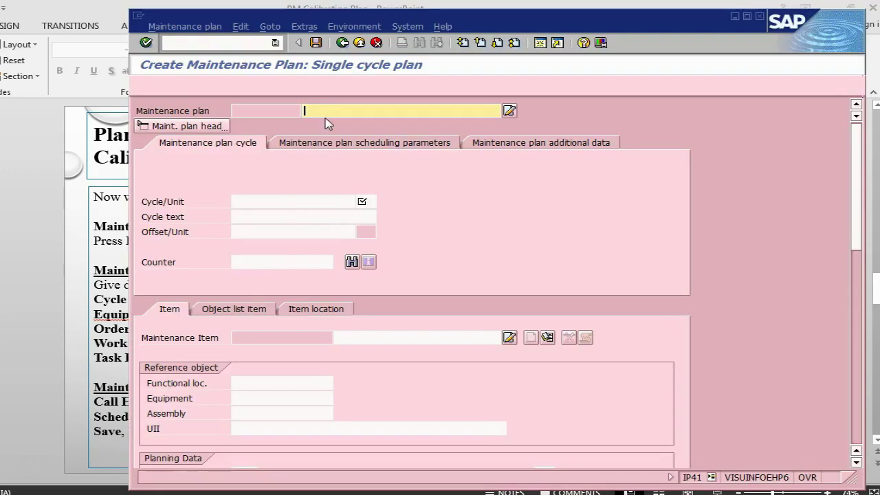
# Describe the maintenance plan as "calibration of weight scale" and set its cycle to 60 with unit d.
pyautogui.click(328, 111)
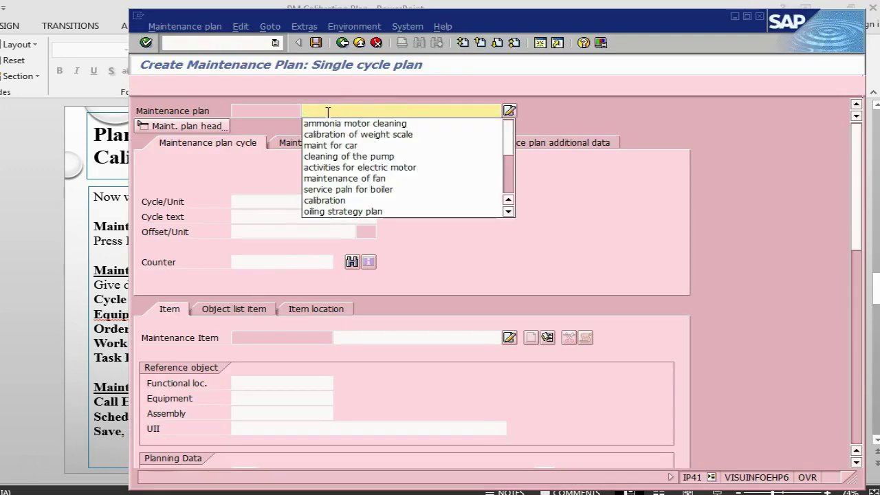
pyautogui.click(331, 134)
pyautogui.click(299, 200)
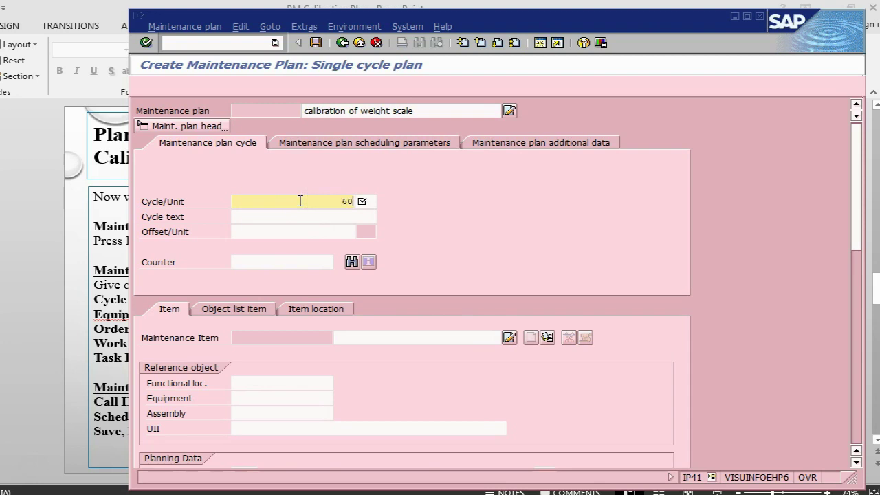
pyautogui.press('Tab')
pyautogui.write('d')
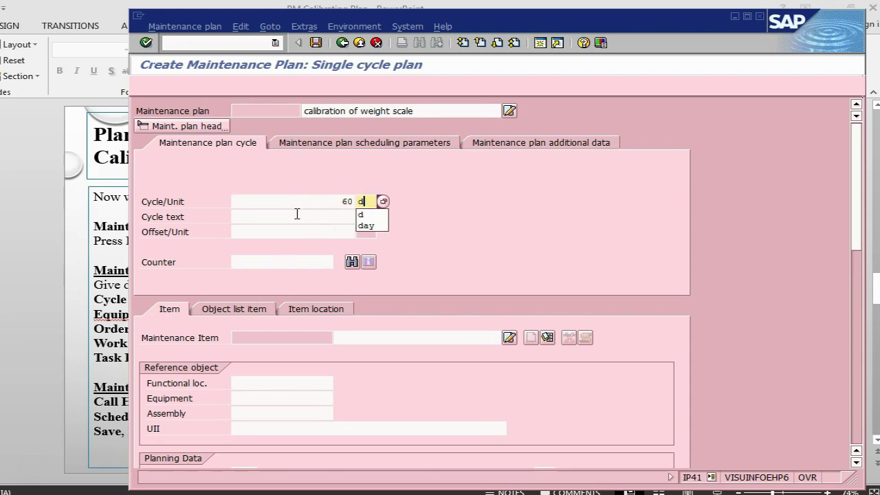
# Enter the cycle text "60 days" and assign equipment WEIGHtscale as the maintenance item's reference object.
pyautogui.click(297, 215)
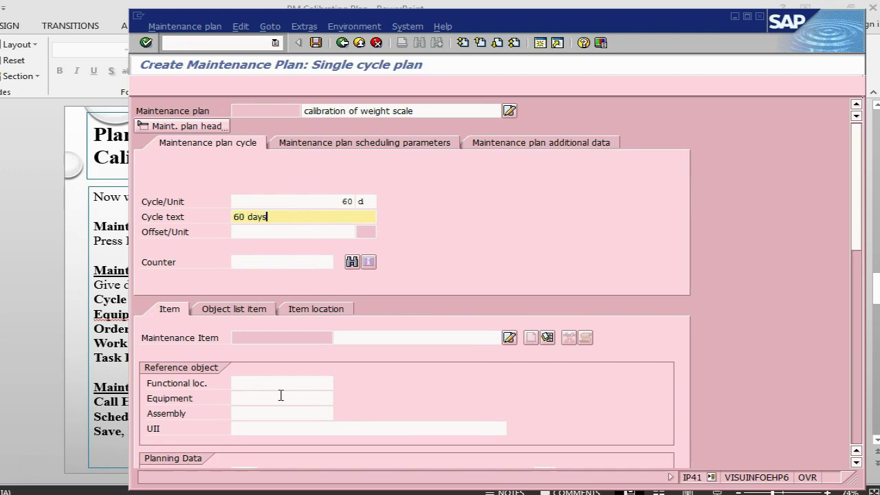
pyautogui.click(259, 398)
pyautogui.write('w')
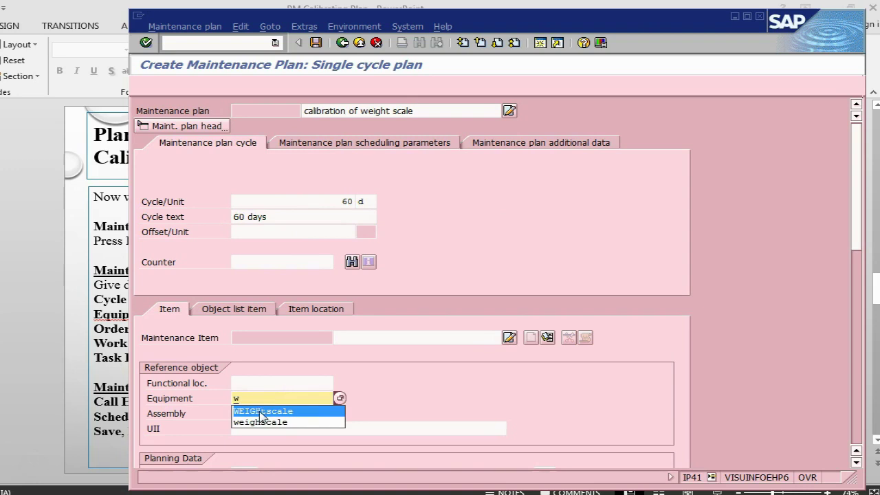
pyautogui.click(260, 411)
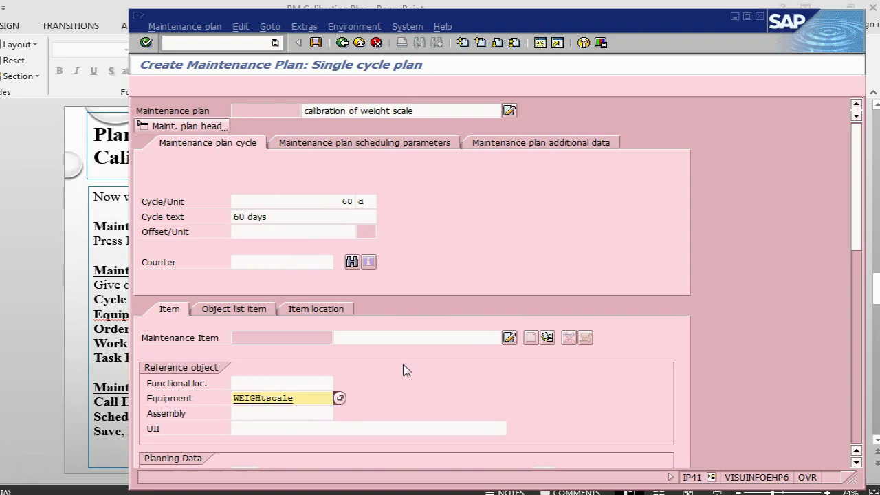
pyautogui.press('Return')
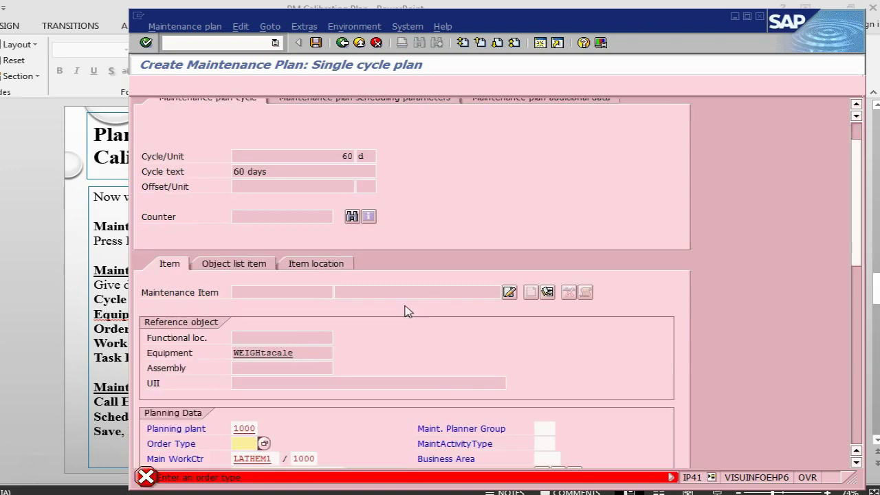
# Consult the Plan Eqp Task List slide in PowerPoint, then return to SAP and set the order type to PM06, Calibration Order.
pyautogui.hotkey('alt', 'Tab')
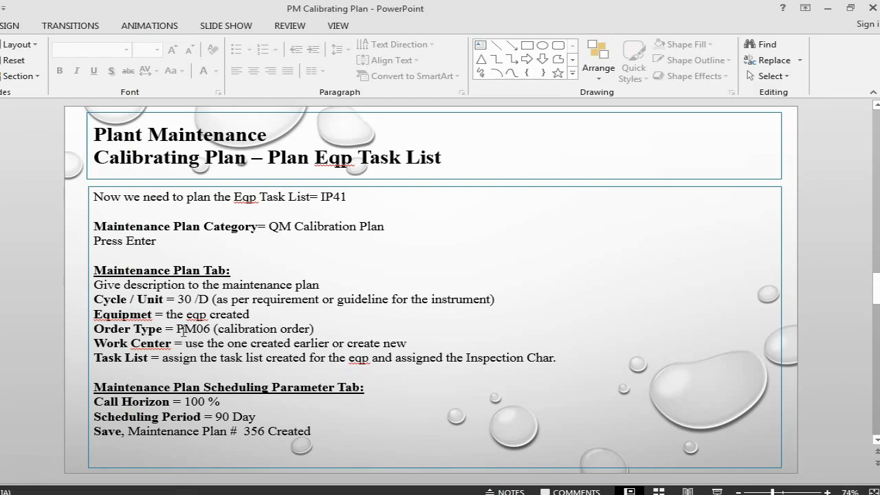
pyautogui.hotkey('alt', 'Tab')
pyautogui.click(259, 444)
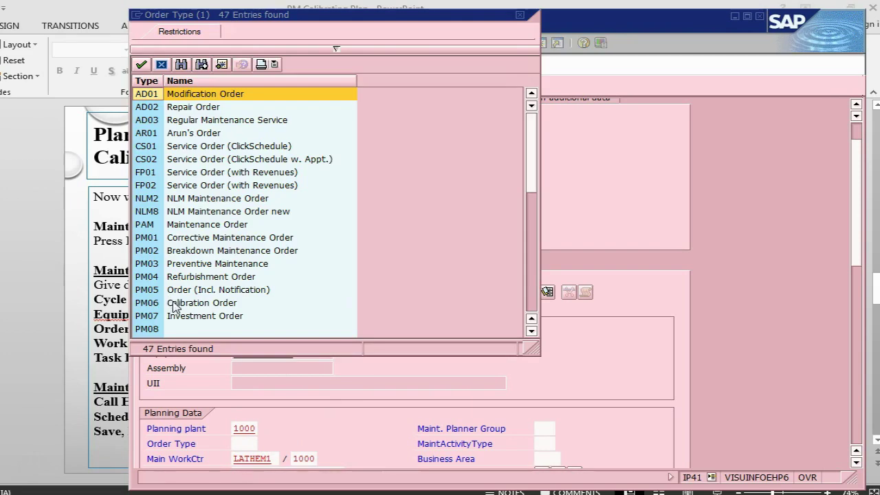
pyautogui.doubleClick(175, 307)
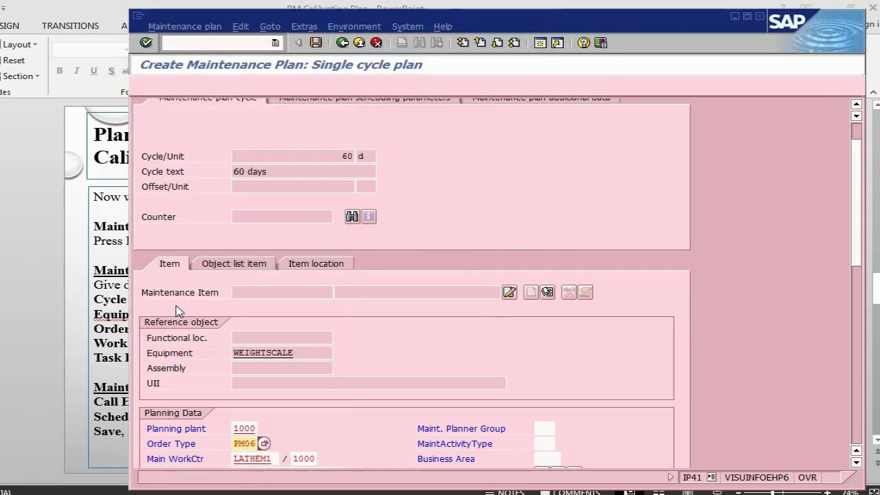